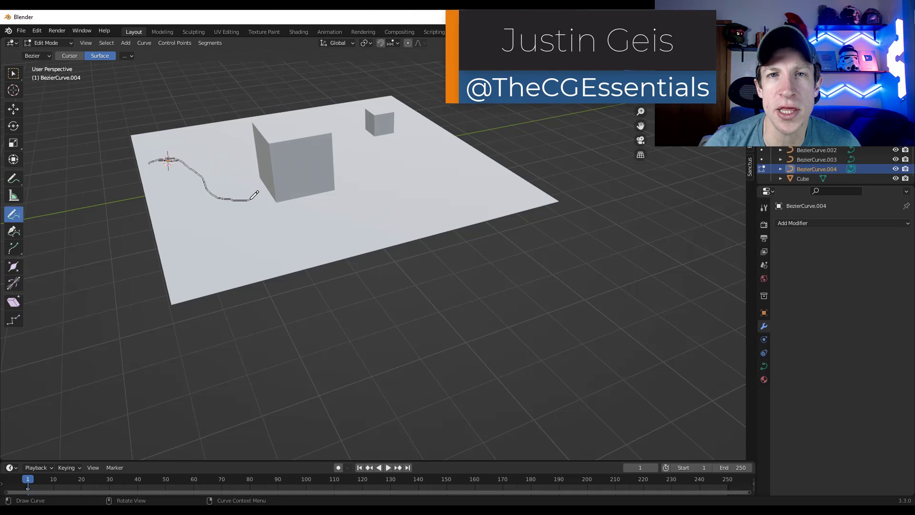
# Stroke a surface curve from the floor over both cubes, then raise Bevel Depth to make a thin tube.
pyautogui.moveTo(269, 152); pyautogui.dragTo(283, 125)
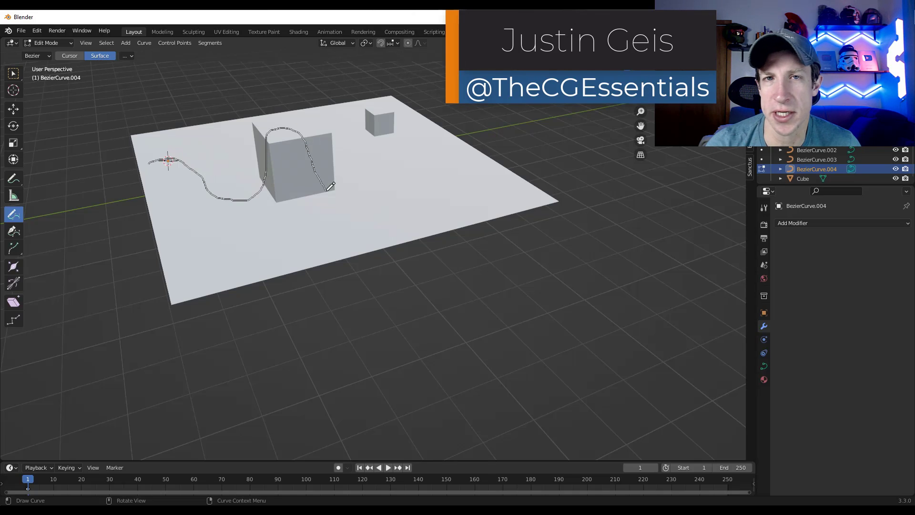
pyautogui.moveTo(330, 186)
pyautogui.mouseDown()
pyautogui.moveTo(371, 186)
pyautogui.moveTo(364, 132)
pyautogui.moveTo(385, 105)
pyautogui.mouseUp()
pyautogui.moveTo(384, 106)
pyautogui.mouseDown(button='middle')
pyautogui.moveTo(350, 210)
pyautogui.moveTo(315, 220)
pyautogui.mouseUp(button='middle')
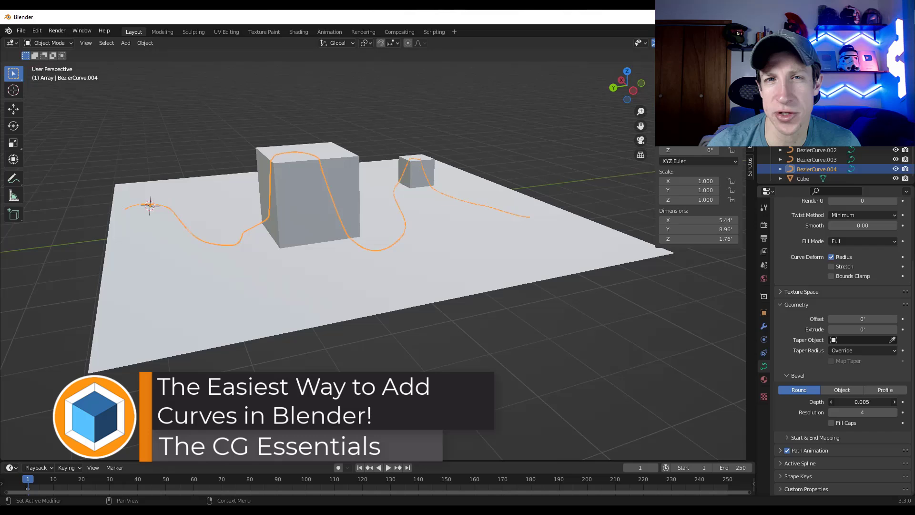
pyautogui.moveTo(863, 402); pyautogui.dragTo(882, 401)
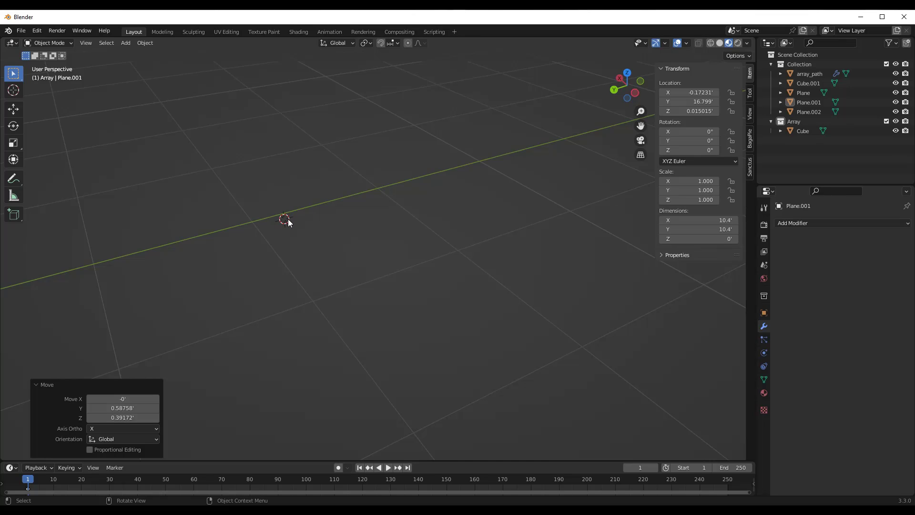
# Add a Bezier curve and enter Edit Mode on it.
pyautogui.hotkey('shift', 'a')
pyautogui.moveTo(261, 232)
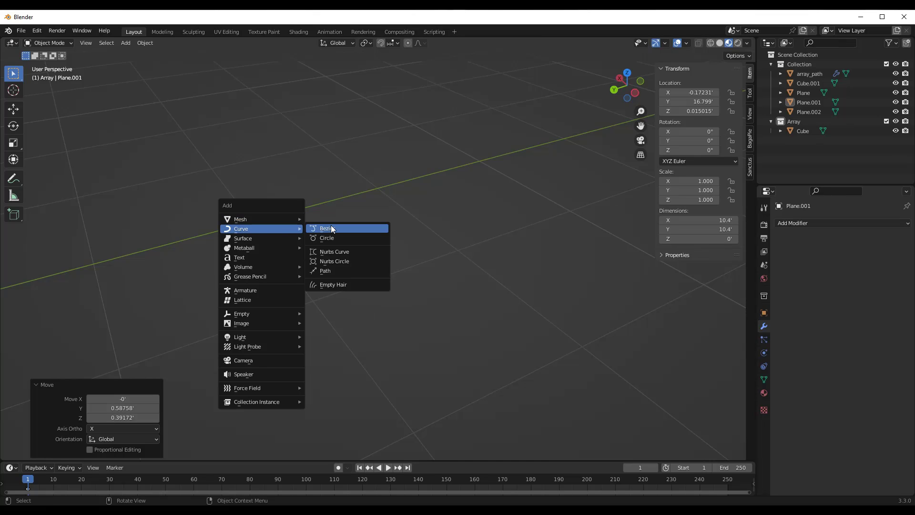
pyautogui.click(344, 227)
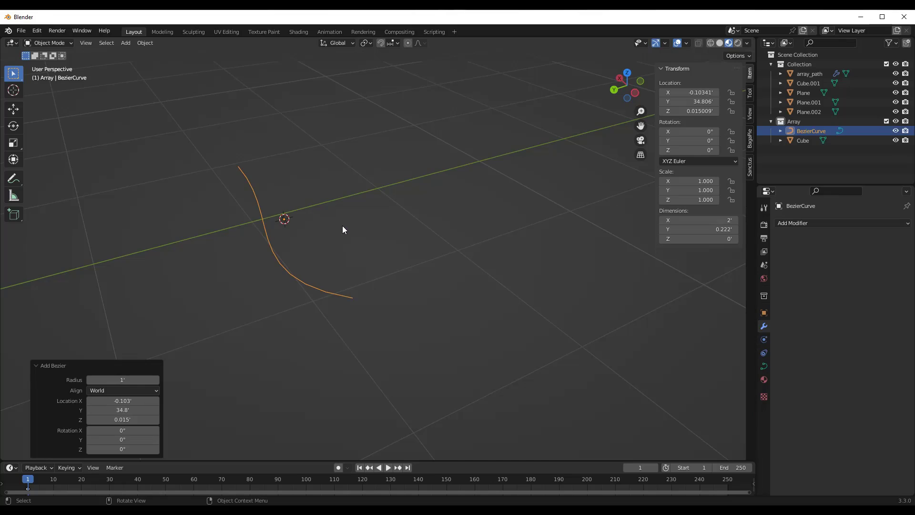
pyautogui.press('Tab')
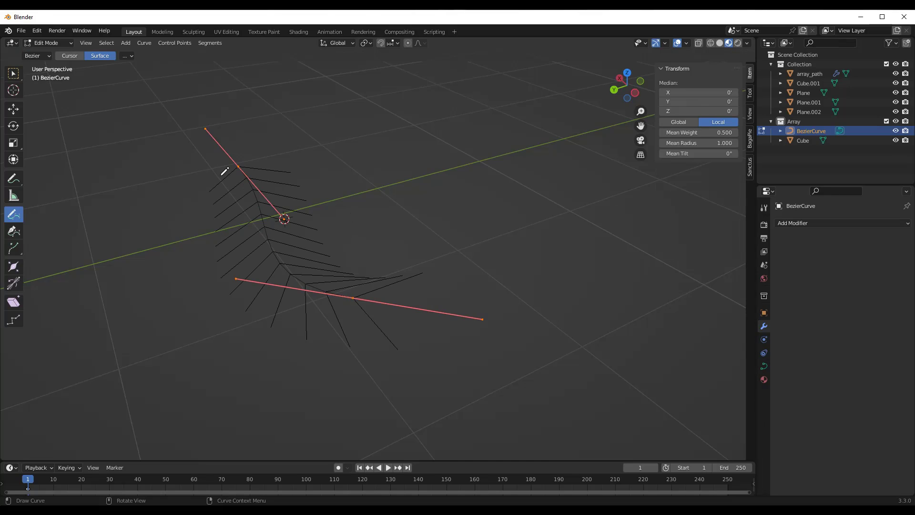
# Select one end control point and rotate it about the Z axis.
pyautogui.click(18, 74)
pyautogui.moveTo(190, 144); pyautogui.dragTo(315, 200)
pyautogui.scroll(-3, 310, 153)
pyautogui.press('r')
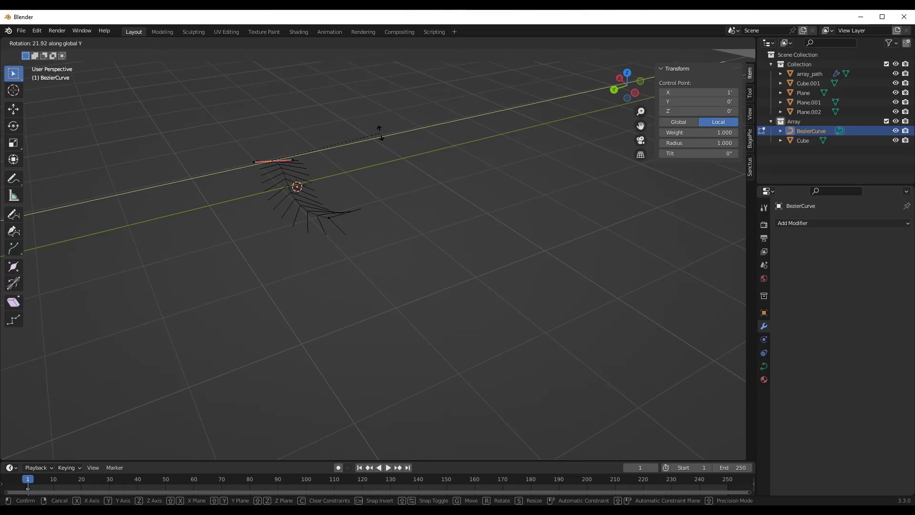
pyautogui.press('z')
pyautogui.click(395, 106)
pyautogui.press('r')
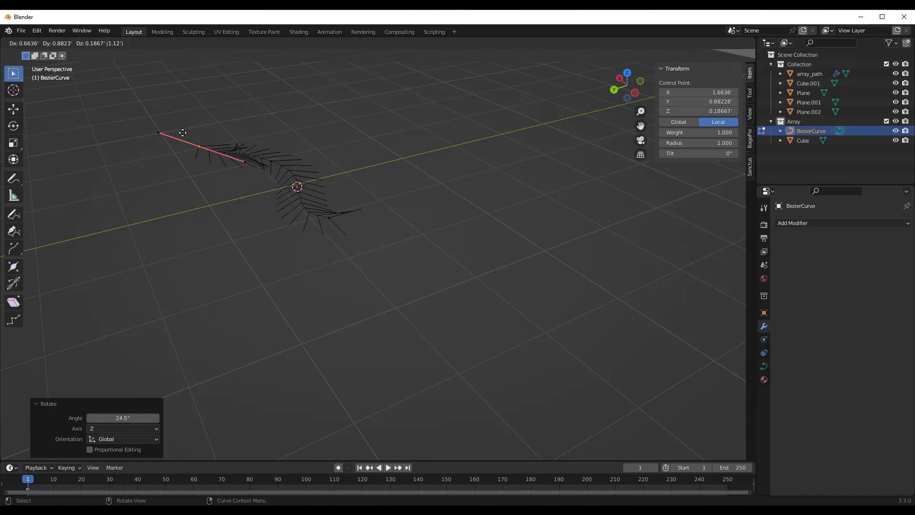
pyautogui.click(305, 212)
# In Top view, extrude three new points to extend the curve into a winding path.
pyautogui.press('KP_7')
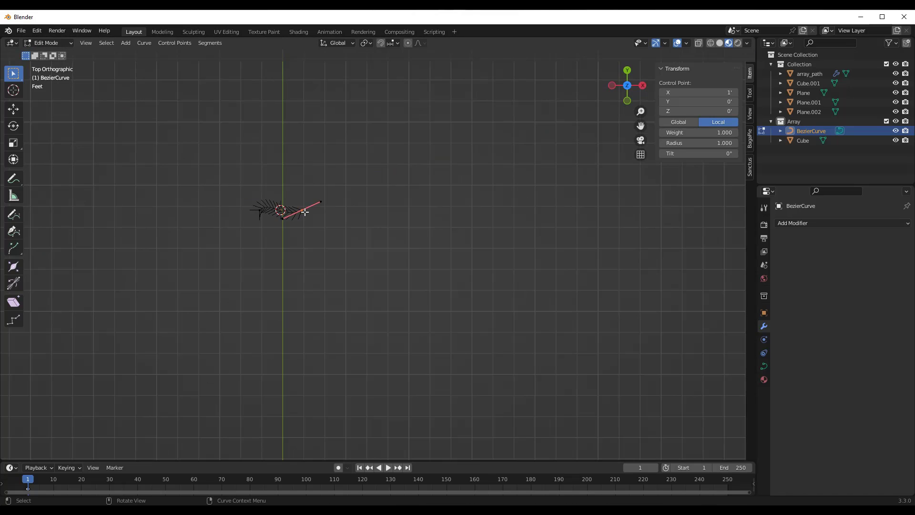
pyautogui.press('e')
pyautogui.click(353, 187)
pyautogui.press('e')
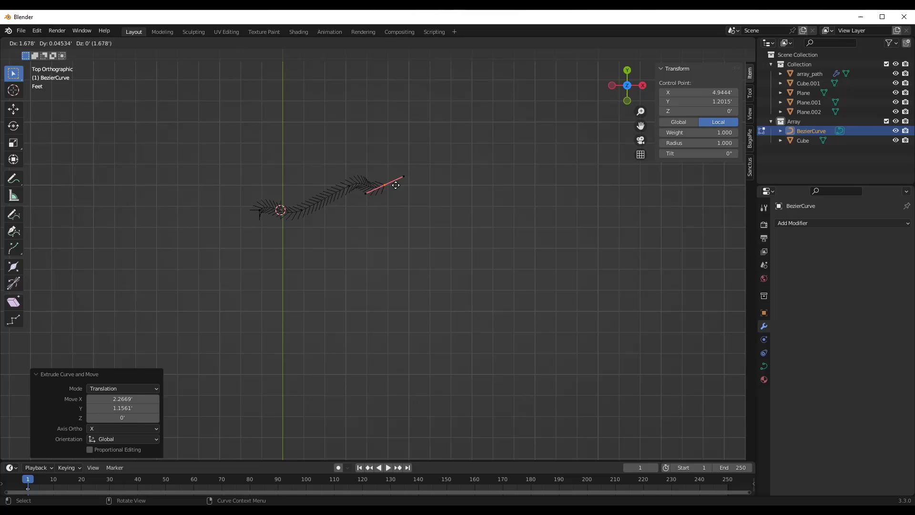
pyautogui.click(509, 159)
pyautogui.press('e')
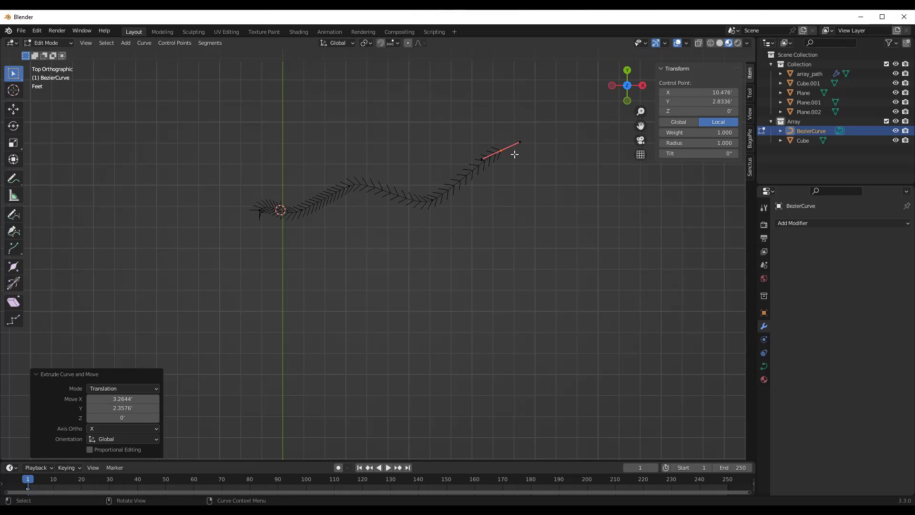
pyautogui.click(637, 209)
# Rotate an earlier control point by 11.9° to smooth the path.
pyautogui.moveTo(327, 159); pyautogui.dragTo(368, 205)
pyautogui.press('r')
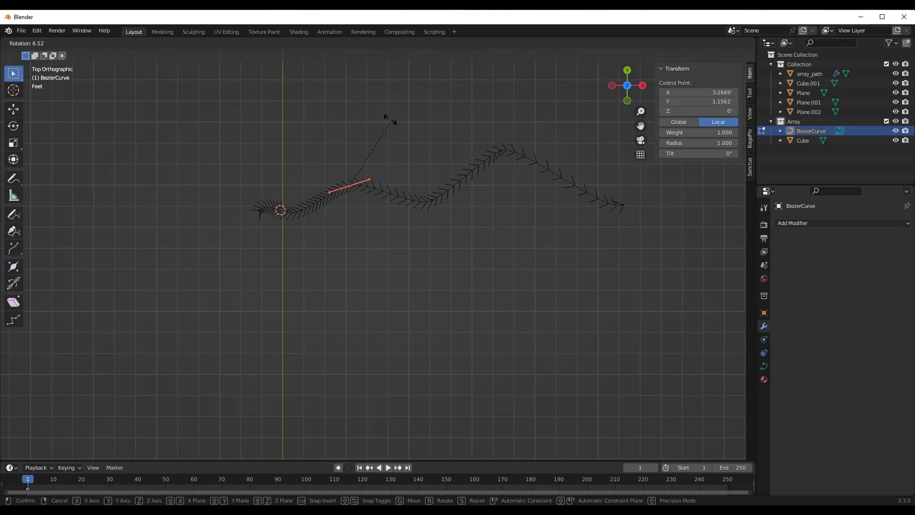
pyautogui.click(386, 139)
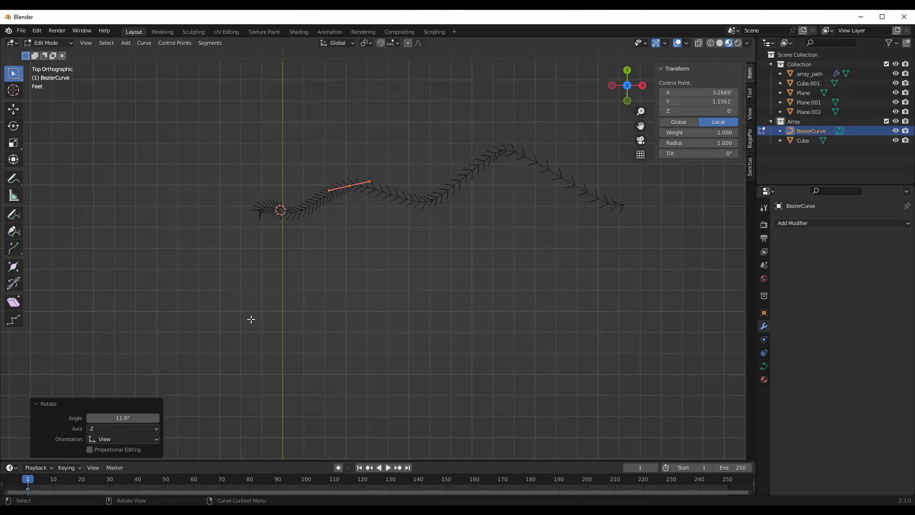
pyautogui.moveTo(242, 315); pyautogui.dragTo(361, 116, button='middle')
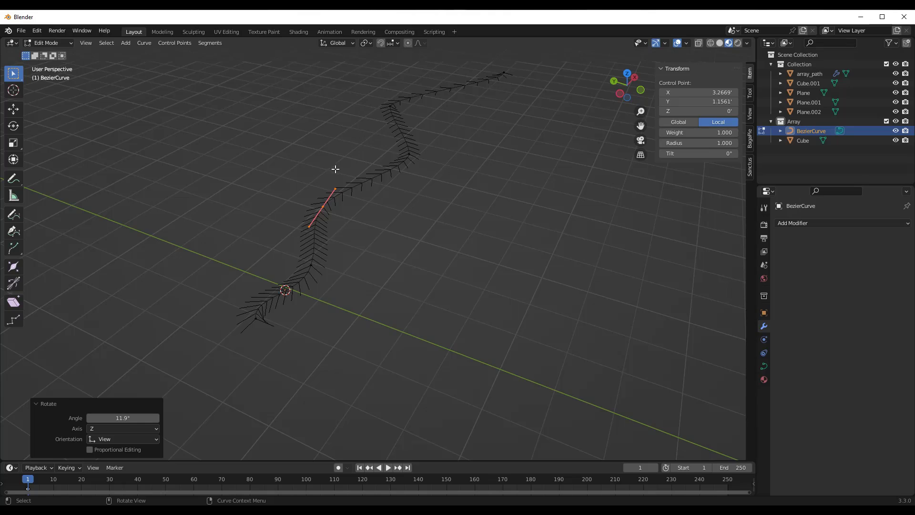
# Back in Object Mode, move the winding curve along the Y axis.
pyautogui.press('Tab')
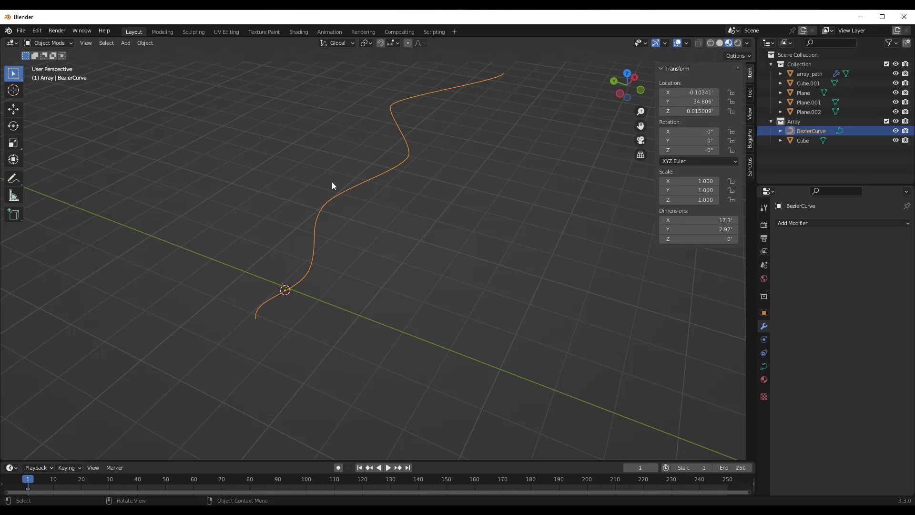
pyautogui.press('g')
pyautogui.press('y')
pyautogui.click(219, 198)
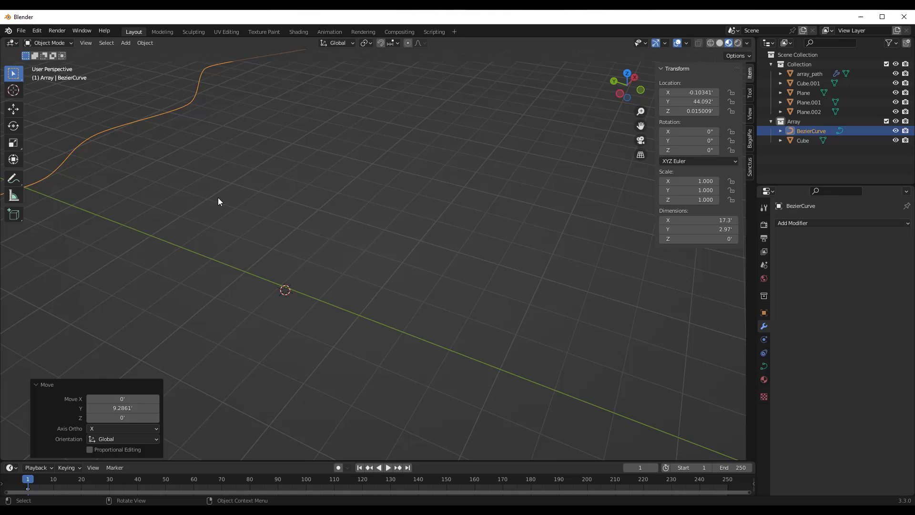
# Add a second Bezier curve and delete all of its points in Edit Mode.
pyautogui.hotkey('shift', 'a')
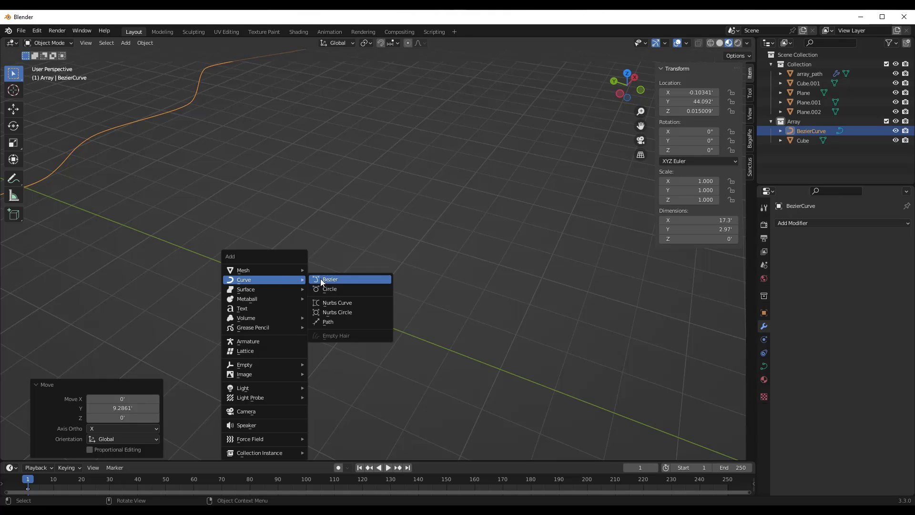
pyautogui.click(335, 280)
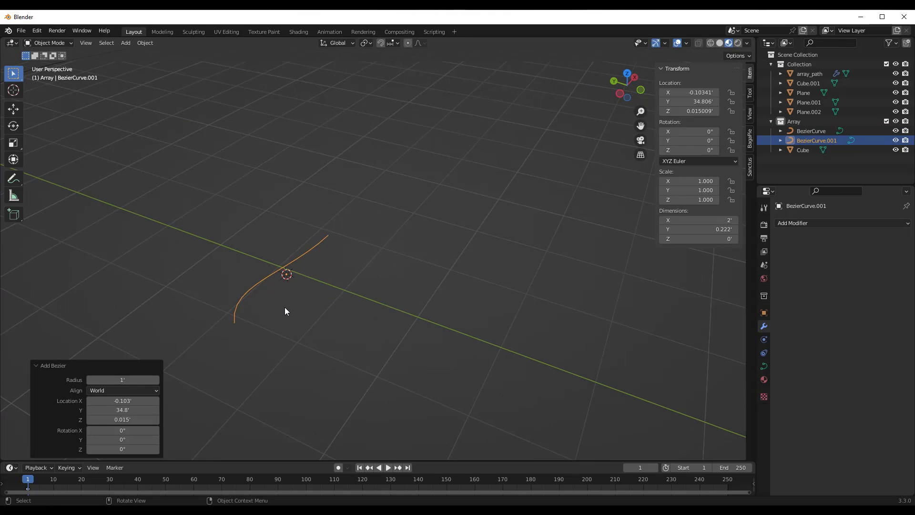
pyautogui.press('Tab')
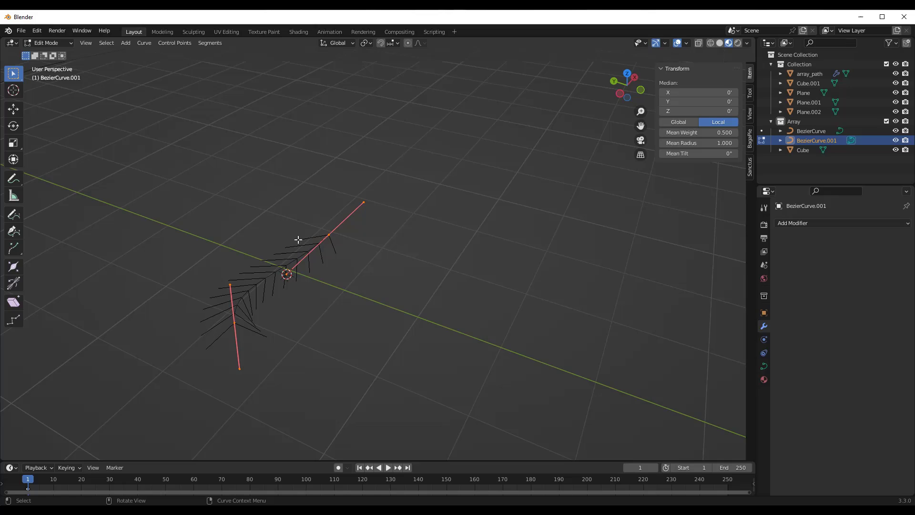
pyautogui.press('x')
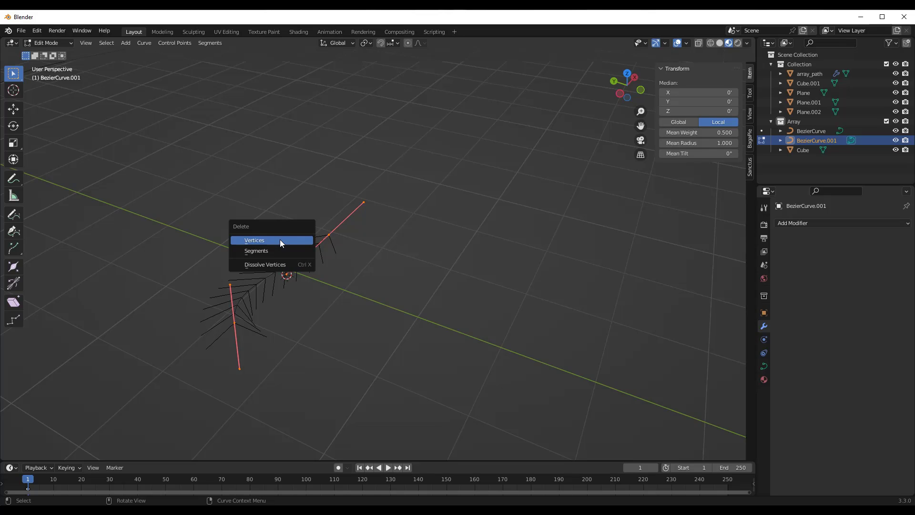
pyautogui.click(280, 243)
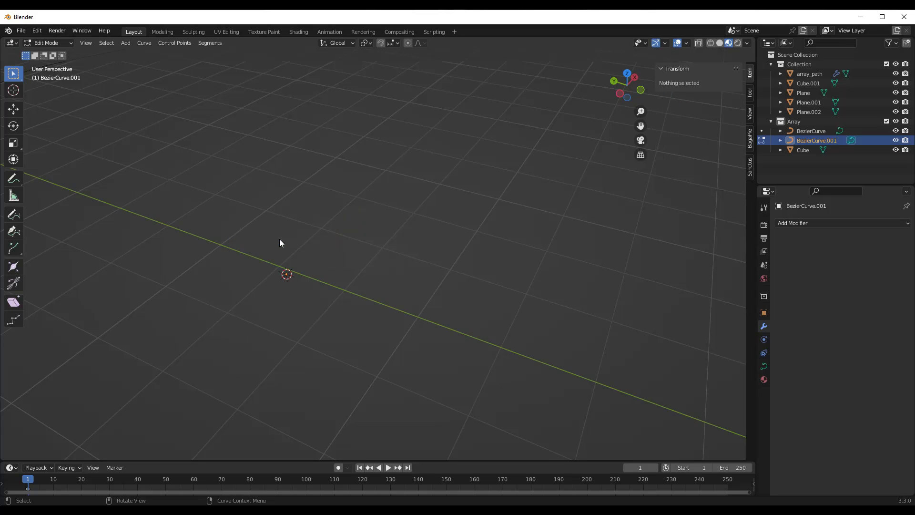
# With the Draw tool in Top view, sketch a freehand wavy curve across the grid.
pyautogui.click(14, 215)
pyautogui.moveTo(626, 81); pyautogui.dragTo(630, 72)
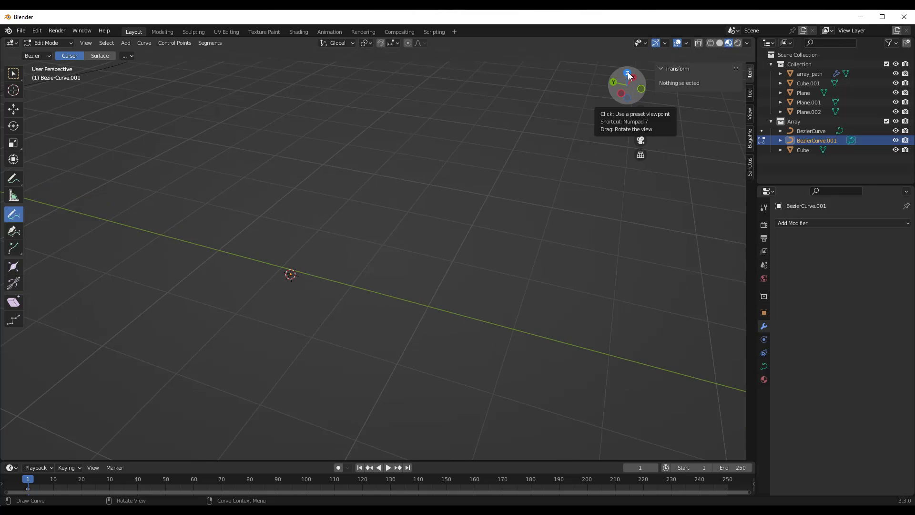
pyautogui.click(626, 75)
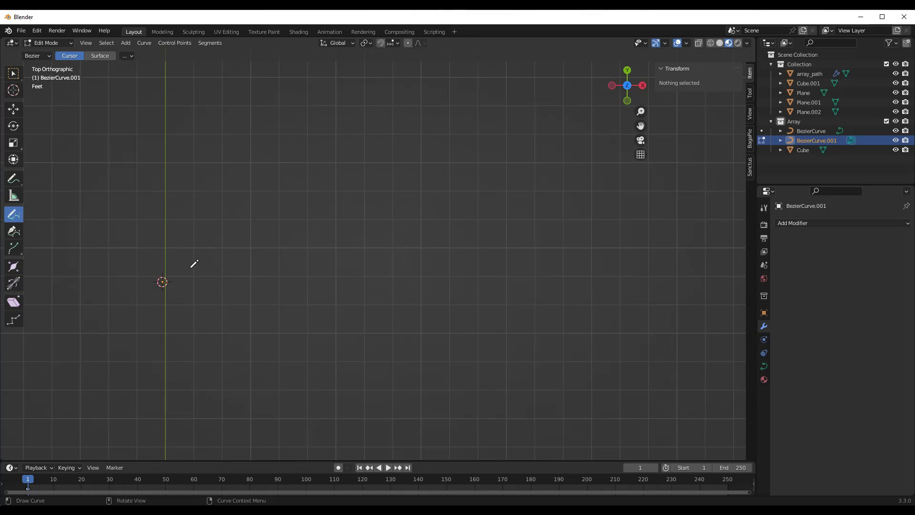
pyautogui.scroll(2, 155, 277)
pyautogui.scroll(1, 116, 280)
pyautogui.moveTo(95, 301); pyautogui.dragTo(127, 249)
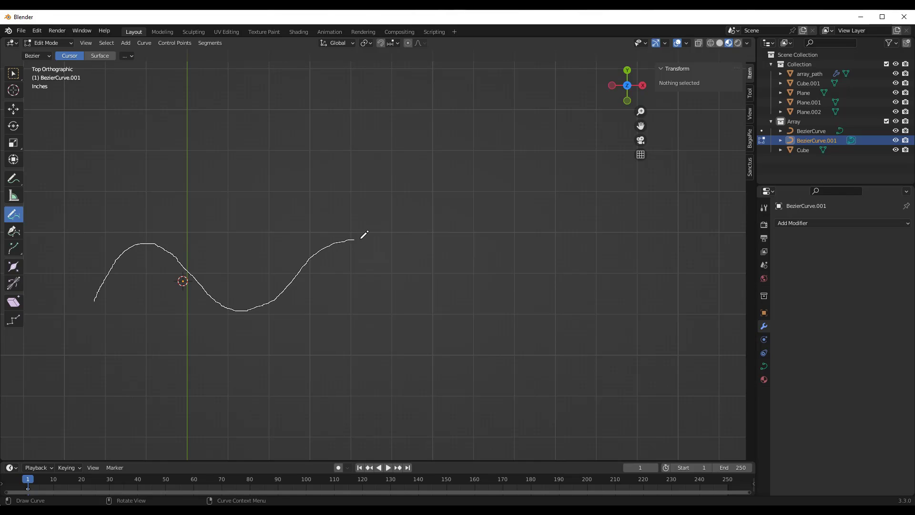
pyautogui.moveTo(414, 275)
pyautogui.mouseDown()
pyautogui.moveTo(444, 297)
pyautogui.moveTo(490, 305)
pyautogui.moveTo(559, 258)
pyautogui.moveTo(659, 243)
pyautogui.mouseUp()
pyautogui.moveTo(213, 354)
pyautogui.mouseDown(button='middle')
pyautogui.moveTo(276, 298)
pyautogui.moveTo(258, 271)
pyautogui.moveTo(265, 296)
pyautogui.moveTo(255, 304)
pyautogui.moveTo(261, 270)
pyautogui.mouseUp(button='middle')
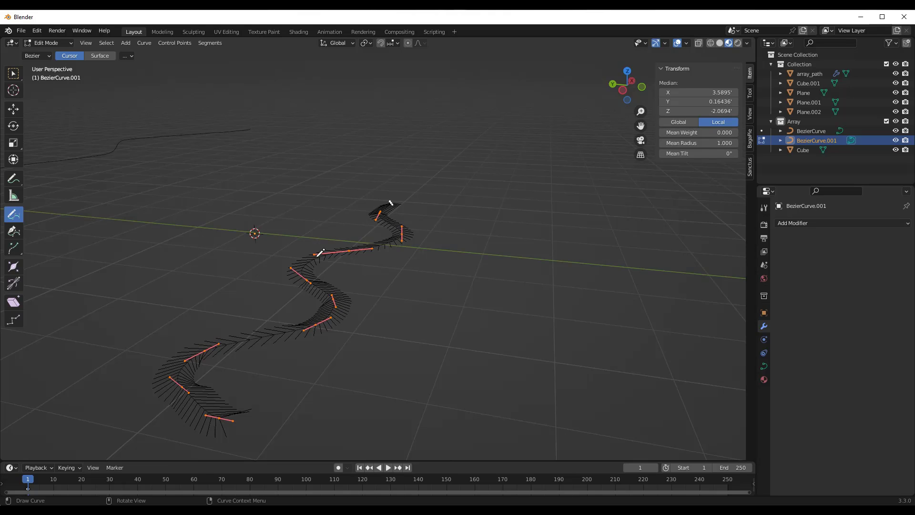
# Raise all the drawn curve points 1.91 along Z.
pyautogui.click(13, 73)
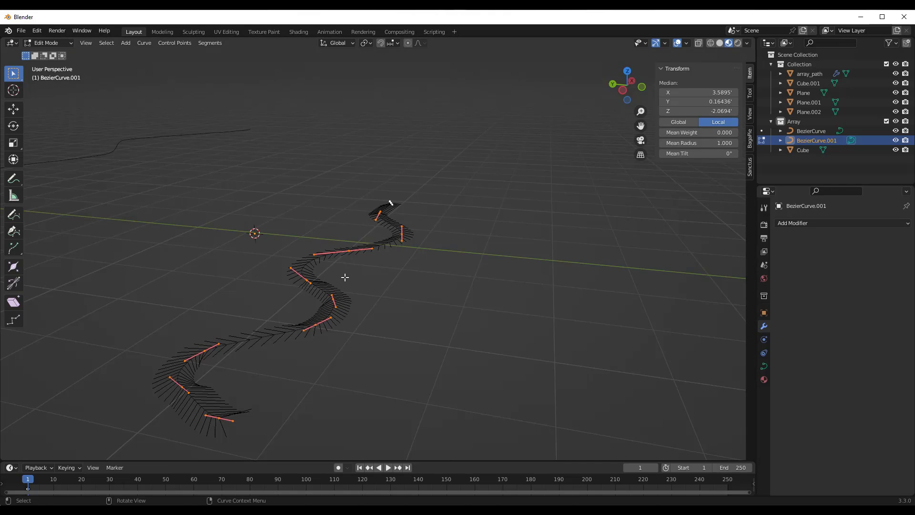
pyautogui.press('g')
pyautogui.press('z')
pyautogui.click(370, 190)
pyautogui.moveTo(369, 190); pyautogui.dragTo(349, 205, button='middle')
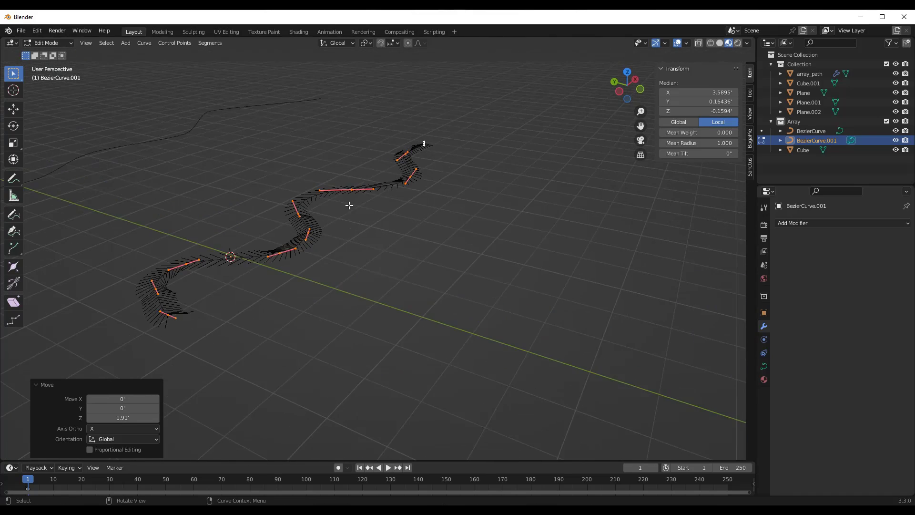
pyautogui.scroll(1, 349, 205)
pyautogui.scroll(-2, 355, 237)
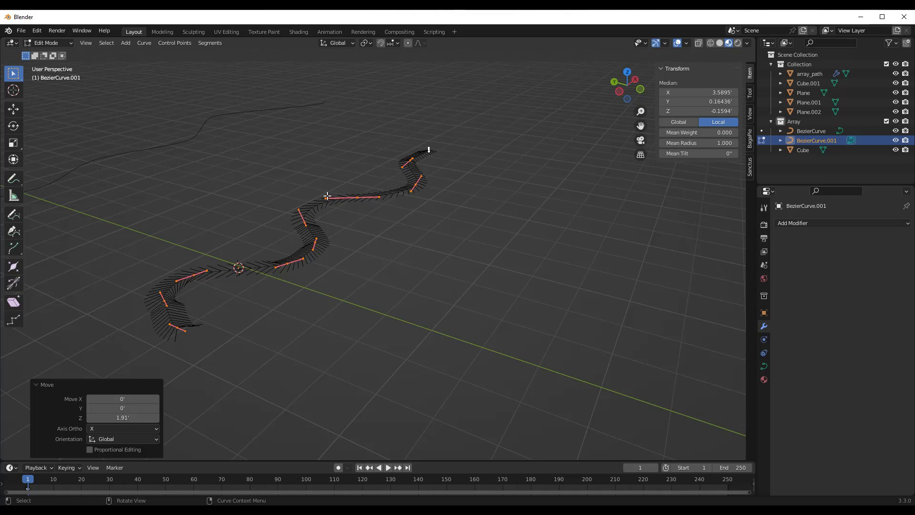
pyautogui.moveTo(212, 203); pyautogui.dragTo(638, 172, button='middle')
# Undo stray changes, frame the white plane, and add BezierCurve.002 over it.
pyautogui.hotkey('ctrl', 'z')
pyautogui.hotkey('ctrl', 'z')
pyautogui.hotkey('ctrl', 'z')
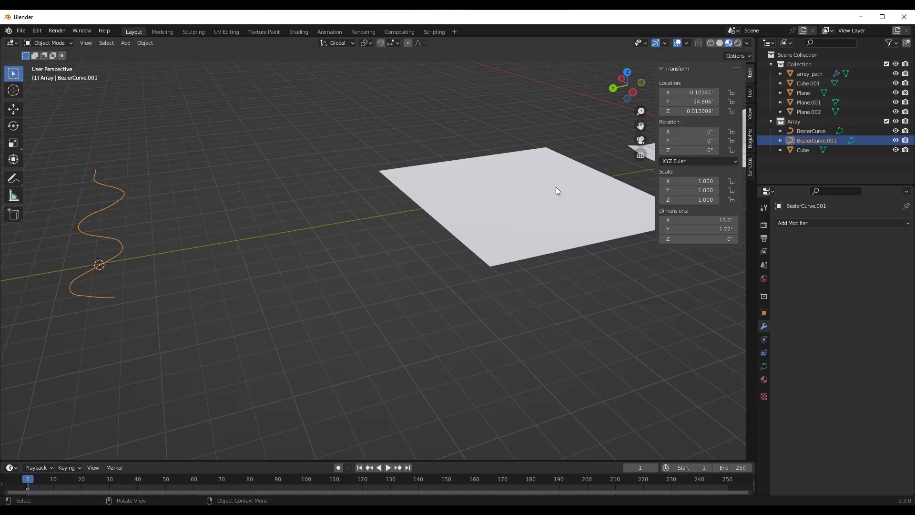
pyautogui.scroll(3, 598, 176)
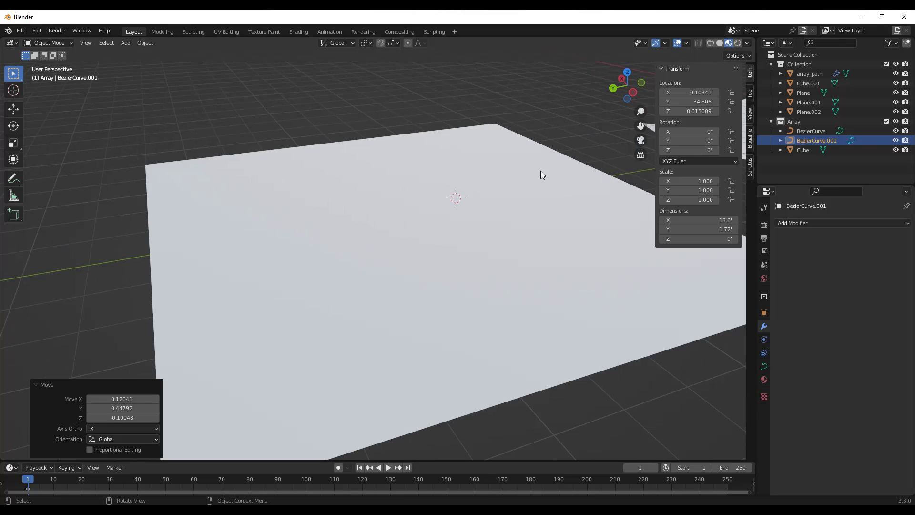
pyautogui.keyDown('shift'); pyautogui.moveTo(529, 216); pyautogui.dragTo(336, 157, button='middle'); pyautogui.keyUp('shift')
pyautogui.hotkey('ctrl', 'z')
pyautogui.hotkey('shift', 'a')
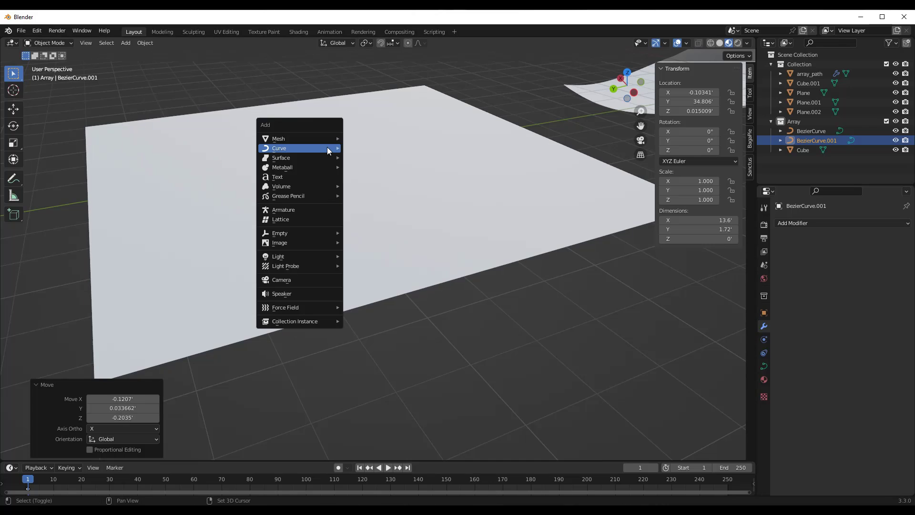
pyautogui.moveTo(338, 148)
pyautogui.click(368, 147)
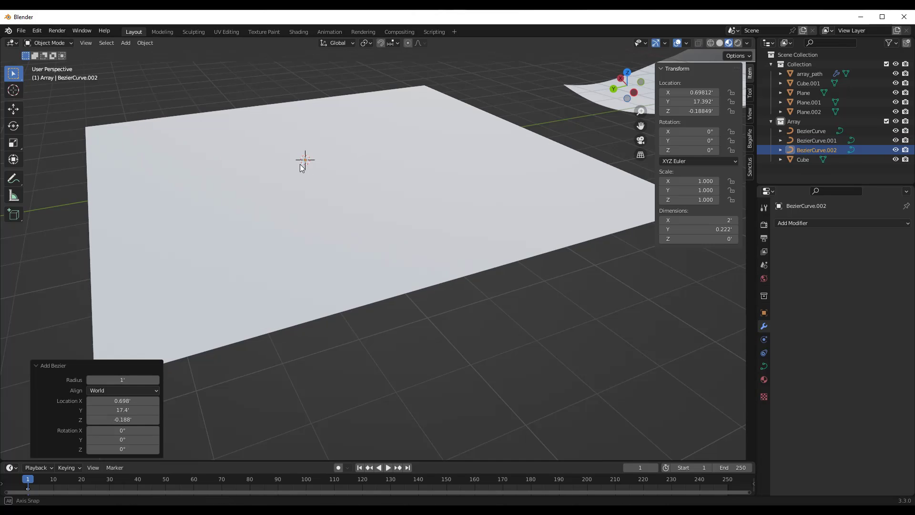
pyautogui.moveTo(370, 149); pyautogui.dragTo(296, 168, button='middle')
# Enter Edit Mode on BezierCurve.002 and delete all its default points.
pyautogui.press('Tab')
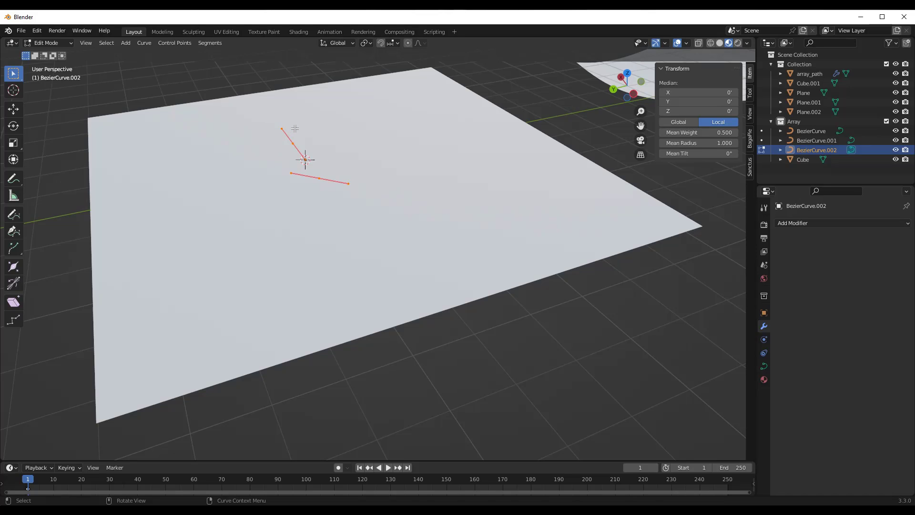
pyautogui.press('x')
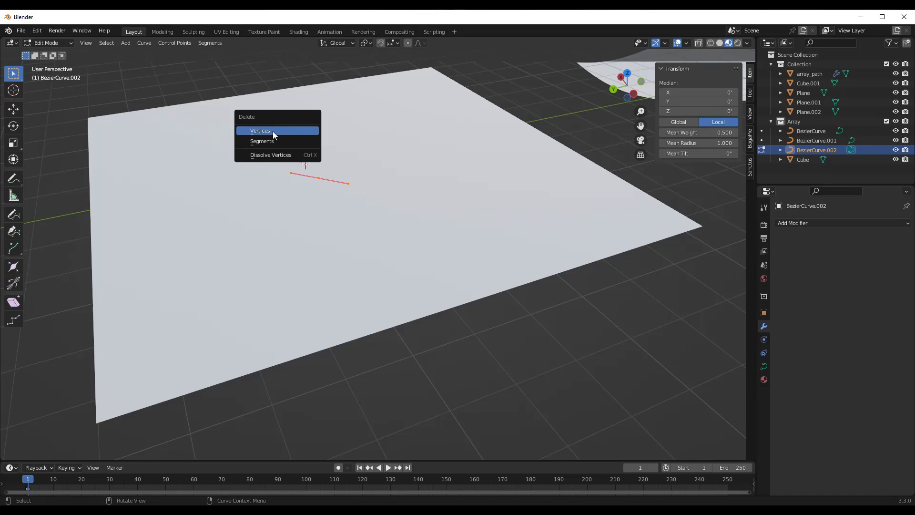
pyautogui.click(274, 130)
# Sketch a test freehand stroke, undo it, and redraw an S-shaped curve from Top view.
pyautogui.click(14, 214)
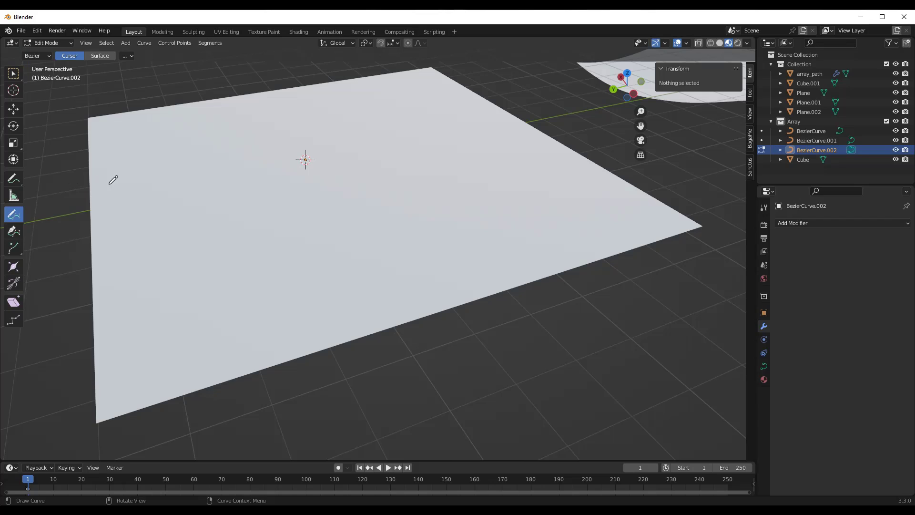
pyautogui.moveTo(125, 176)
pyautogui.mouseDown()
pyautogui.moveTo(125, 139)
pyautogui.moveTo(154, 132)
pyautogui.moveTo(218, 269)
pyautogui.moveTo(269, 292)
pyautogui.moveTo(287, 246)
pyautogui.moveTo(269, 191)
pyautogui.moveTo(274, 140)
pyautogui.moveTo(315, 133)
pyautogui.moveTo(409, 199)
pyautogui.moveTo(493, 218)
pyautogui.moveTo(553, 129)
pyautogui.mouseUp()
pyautogui.moveTo(325, 304)
pyautogui.mouseDown(button='middle')
pyautogui.moveTo(337, 279)
pyautogui.moveTo(333, 312)
pyautogui.moveTo(327, 299)
pyautogui.mouseUp(button='middle')
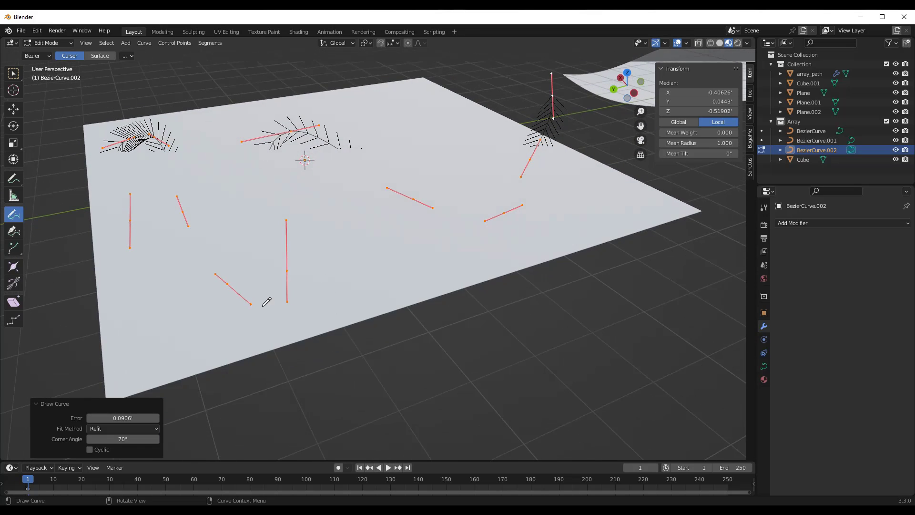
pyautogui.moveTo(266, 302)
pyautogui.mouseDown(button='middle')
pyautogui.moveTo(268, 260)
pyautogui.moveTo(265, 321)
pyautogui.moveTo(249, 304)
pyautogui.mouseUp(button='middle')
pyautogui.hotkey('ctrl', 'z')
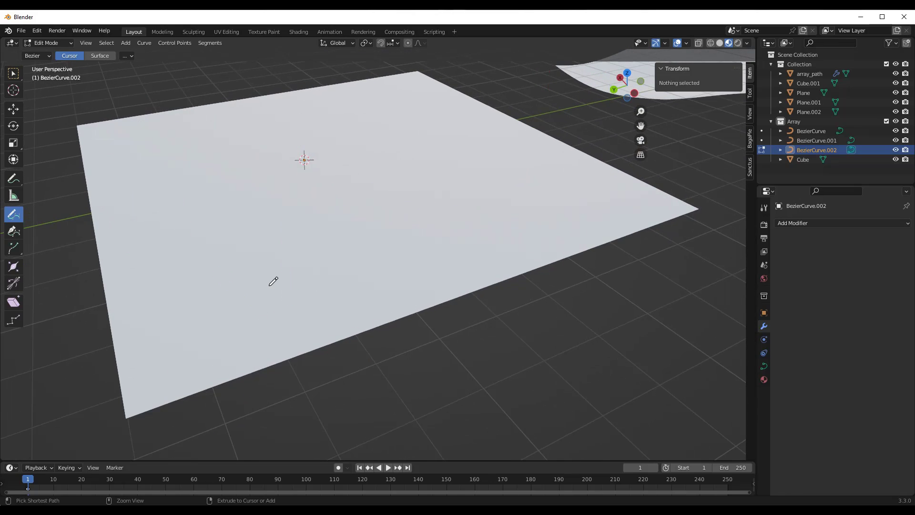
pyautogui.click(627, 73)
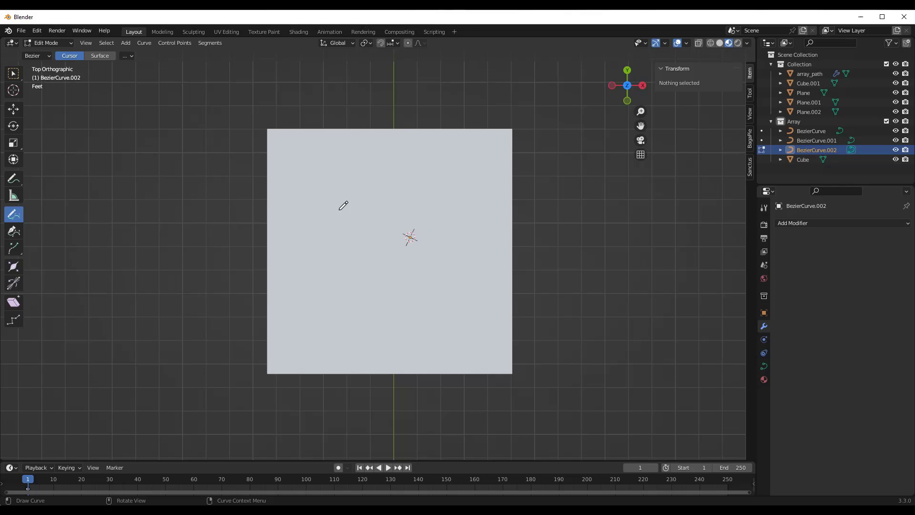
pyautogui.moveTo(297, 176)
pyautogui.mouseDown()
pyautogui.moveTo(409, 174)
pyautogui.moveTo(316, 255)
pyautogui.moveTo(405, 280)
pyautogui.moveTo(414, 322)
pyautogui.moveTo(359, 335)
pyautogui.mouseUp()
pyautogui.moveTo(358, 334)
pyautogui.mouseDown(button='middle')
pyautogui.moveTo(312, 302)
pyautogui.moveTo(410, 272)
pyautogui.moveTo(410, 249)
pyautogui.moveTo(402, 264)
pyautogui.moveTo(388, 262)
pyautogui.moveTo(391, 286)
pyautogui.moveTo(394, 273)
pyautogui.mouseUp(button='middle')
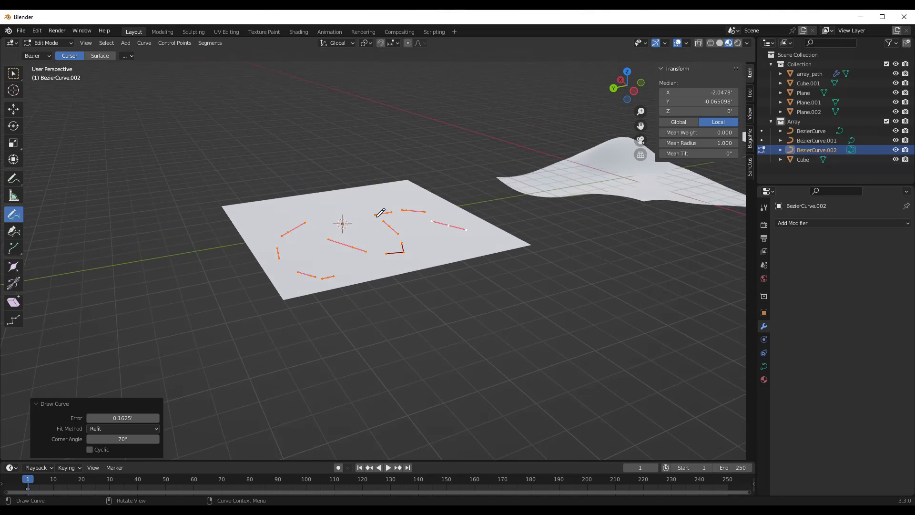
pyautogui.scroll(4, 366, 265)
pyautogui.scroll(-2, 382, 247)
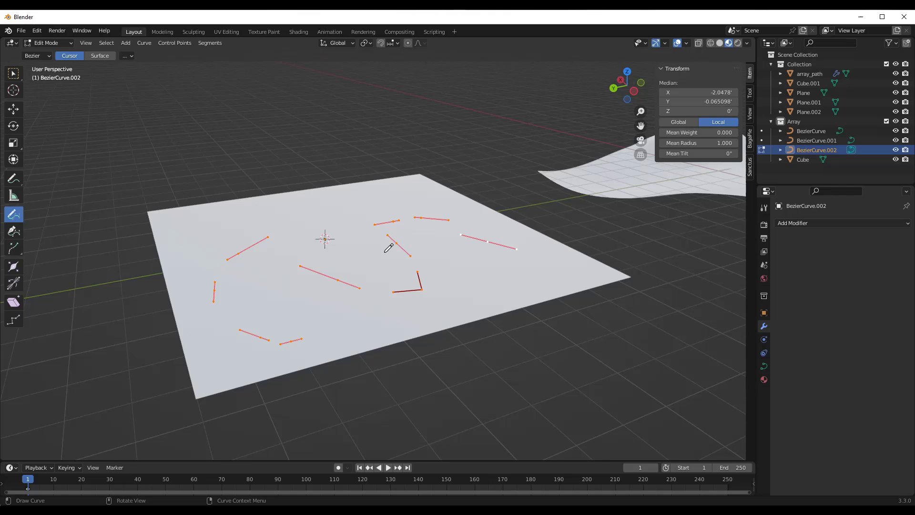
# Delete the previously drawn S-curve points.
pyautogui.press('x')
pyautogui.click(364, 256)
pyautogui.scroll(1, 380, 294)
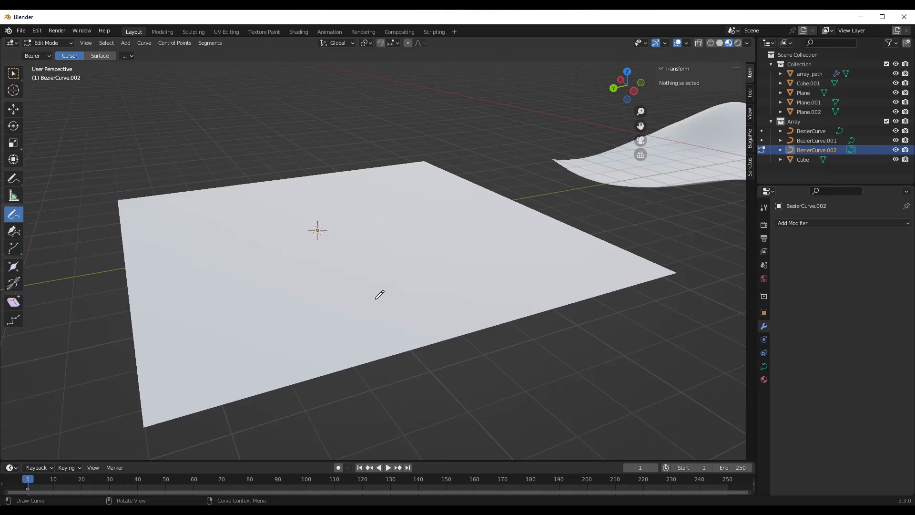
pyautogui.scroll(1, 380, 294)
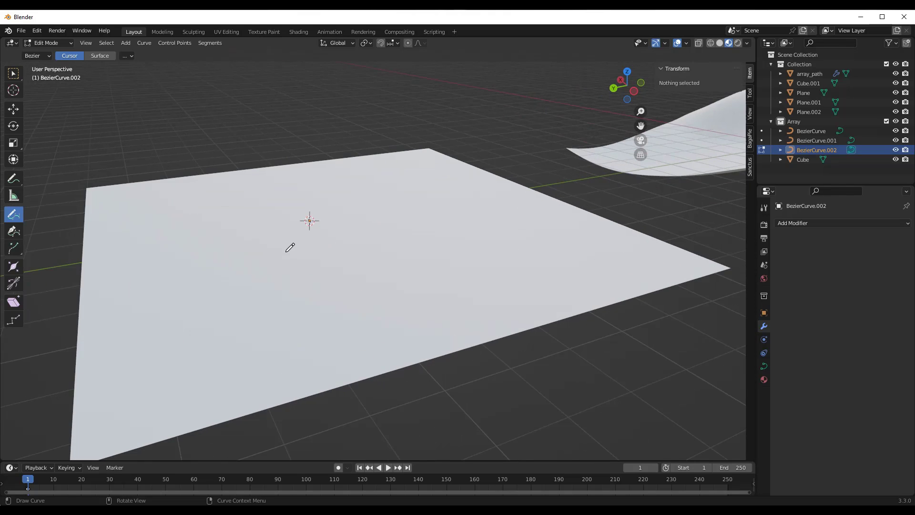
# Set stroke depth to Surface, draw a winding curve flat on the plane, and exit to Object Mode.
pyautogui.click(99, 56)
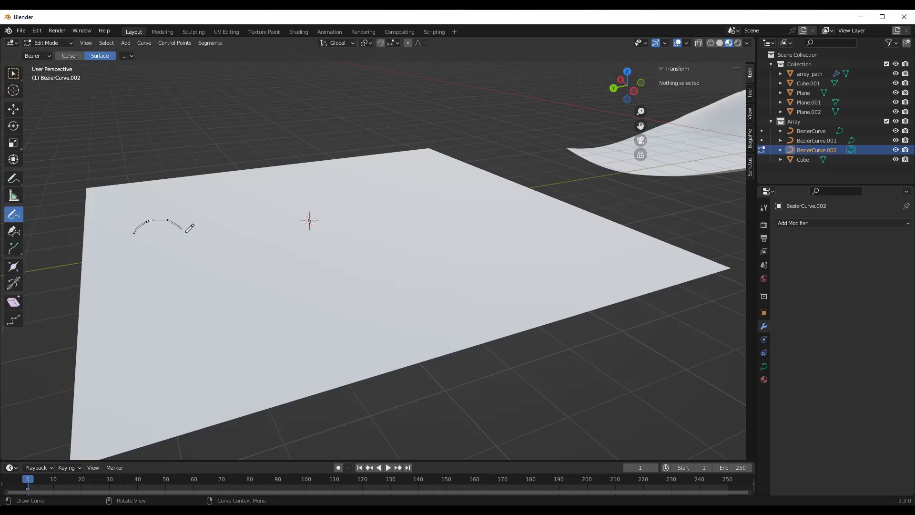
pyautogui.moveTo(186, 233); pyautogui.dragTo(185, 280)
pyautogui.moveTo(197, 332)
pyautogui.mouseDown()
pyautogui.moveTo(276, 343)
pyautogui.moveTo(305, 327)
pyautogui.moveTo(309, 311)
pyautogui.moveTo(269, 265)
pyautogui.moveTo(257, 218)
pyautogui.moveTo(283, 178)
pyautogui.moveTo(366, 170)
pyautogui.moveTo(394, 202)
pyautogui.moveTo(363, 257)
pyautogui.moveTo(427, 287)
pyautogui.moveTo(526, 279)
pyautogui.moveTo(540, 235)
pyautogui.mouseUp()
pyautogui.moveTo(275, 373)
pyautogui.mouseDown(button='middle')
pyautogui.moveTo(300, 337)
pyautogui.moveTo(256, 327)
pyautogui.moveTo(244, 354)
pyautogui.moveTo(270, 372)
pyautogui.mouseUp(button='middle')
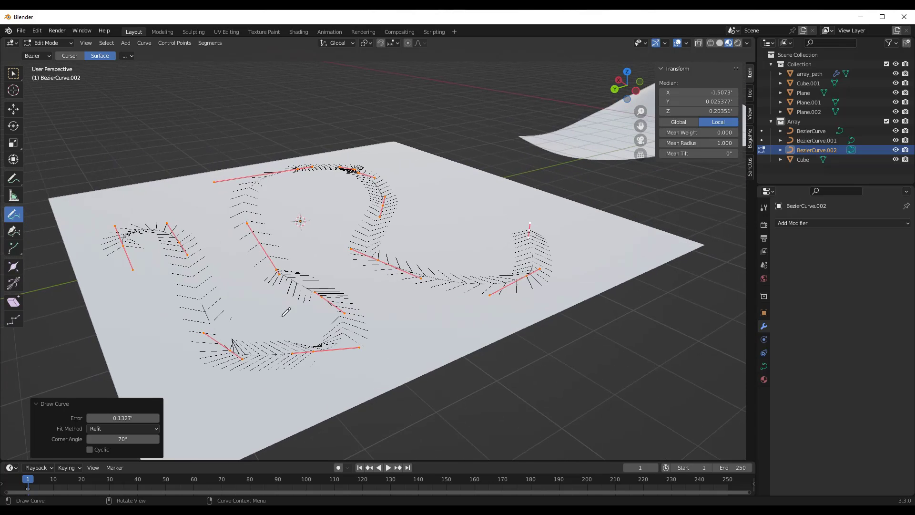
pyautogui.press('Tab')
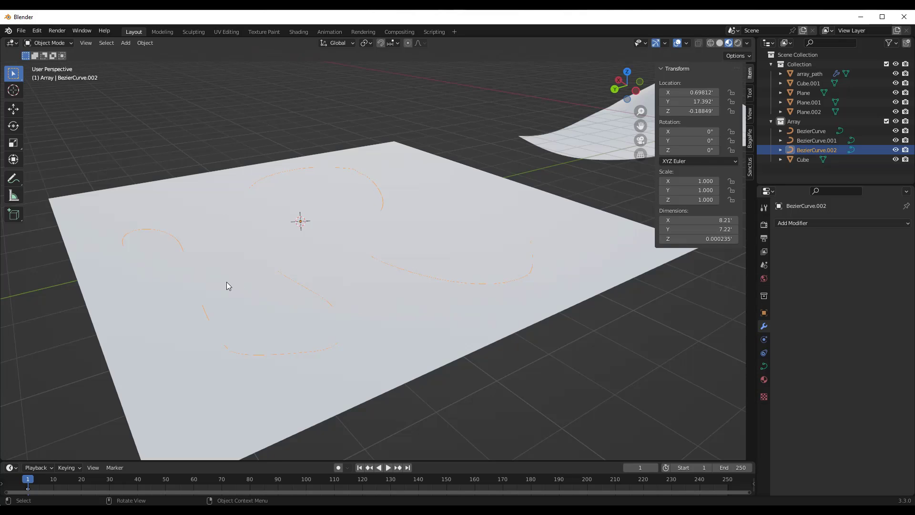
# Place the 3D cursor on the hilly sheet's slope.
pyautogui.scroll(-5, 227, 286)
pyautogui.scroll(8, 595, 185)
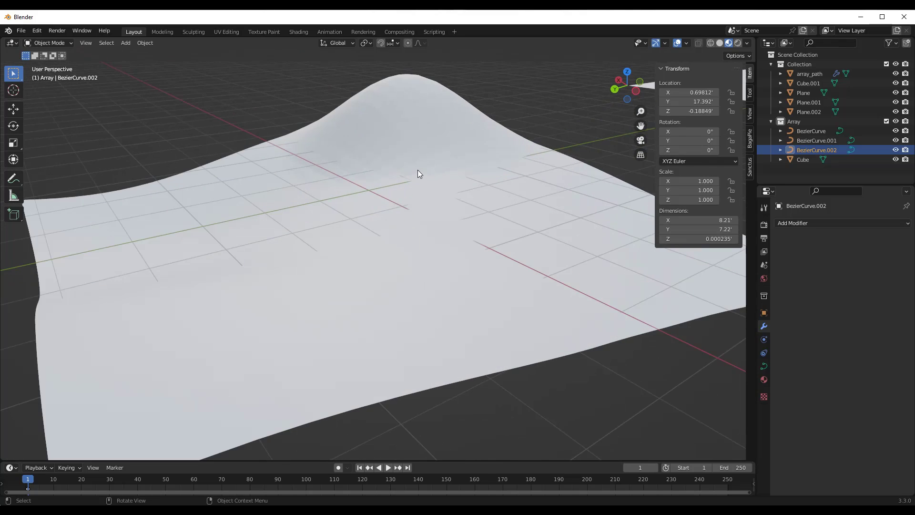
pyautogui.scroll(-1, 417, 170)
pyautogui.keyDown('shift'); pyautogui.moveTo(409, 153); pyautogui.dragTo(405, 164, button='right'); pyautogui.keyUp('shift')
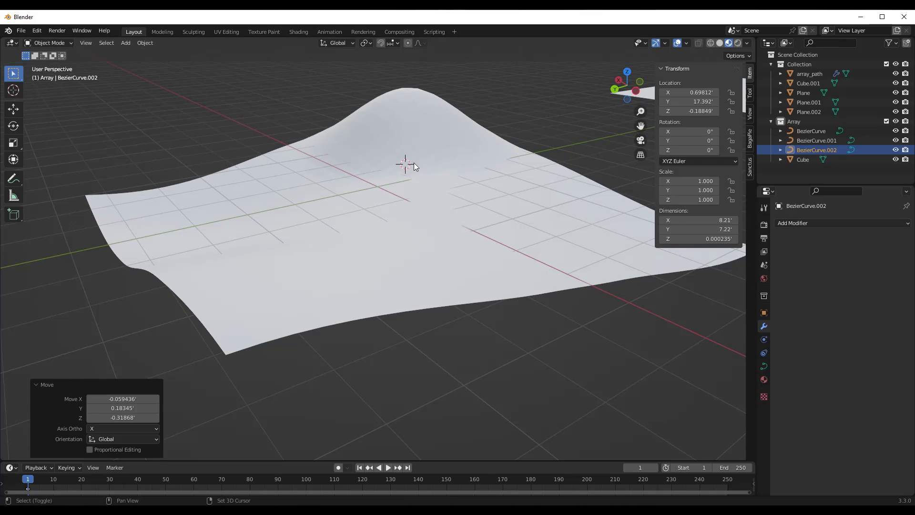
pyautogui.scroll(3, 408, 180)
pyautogui.scroll(-3, 406, 185)
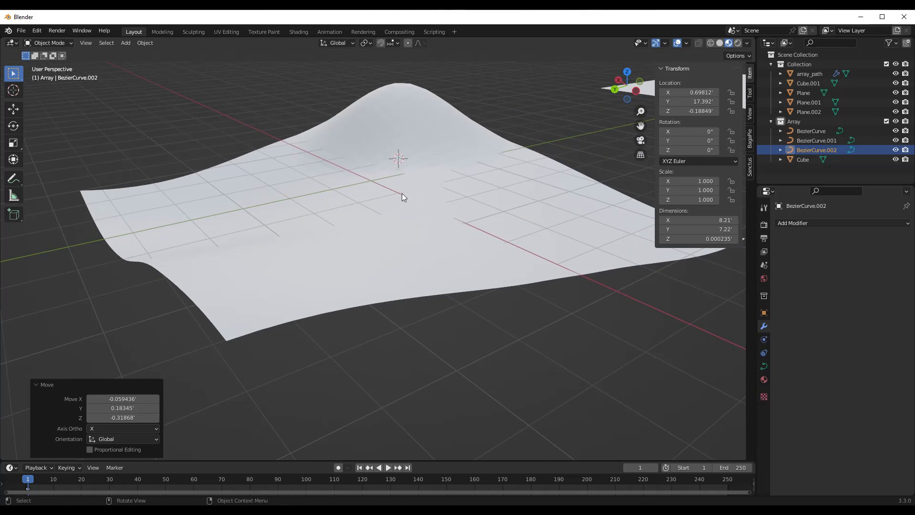
pyautogui.scroll(3, 401, 193)
pyautogui.scroll(-3, 471, 130)
pyautogui.scroll(3, 430, 150)
pyautogui.scroll(-3, 424, 154)
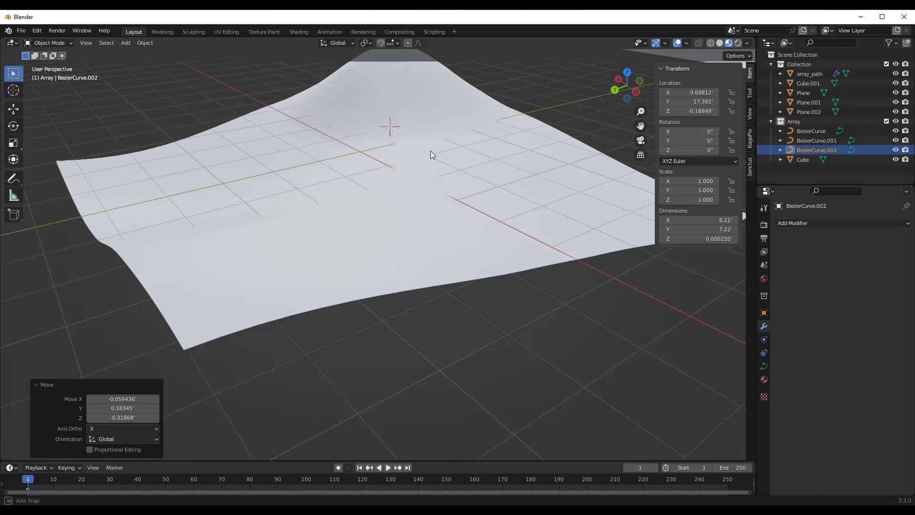
pyautogui.scroll(2, 430, 150)
# Add BezierCurve.003 at the cursor, enter Edit Mode, and bring up point deletion.
pyautogui.hotkey('shift', 'a')
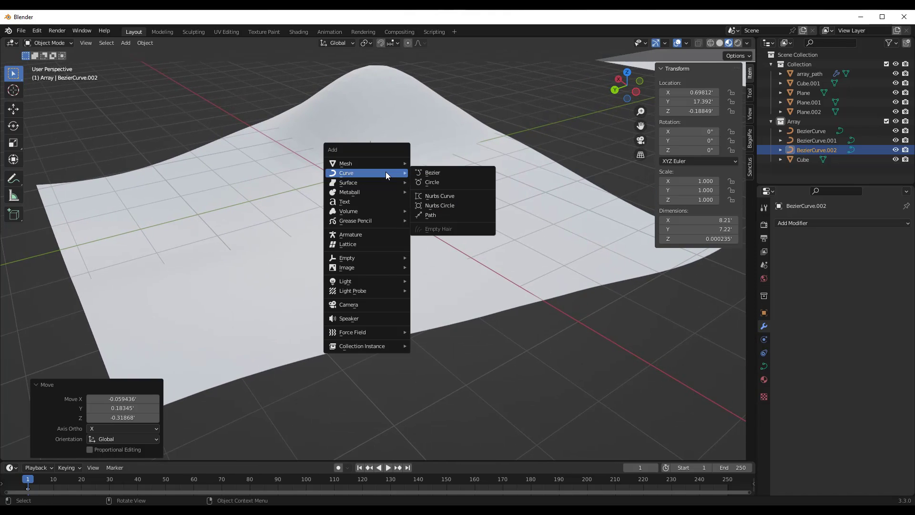
pyautogui.click(435, 173)
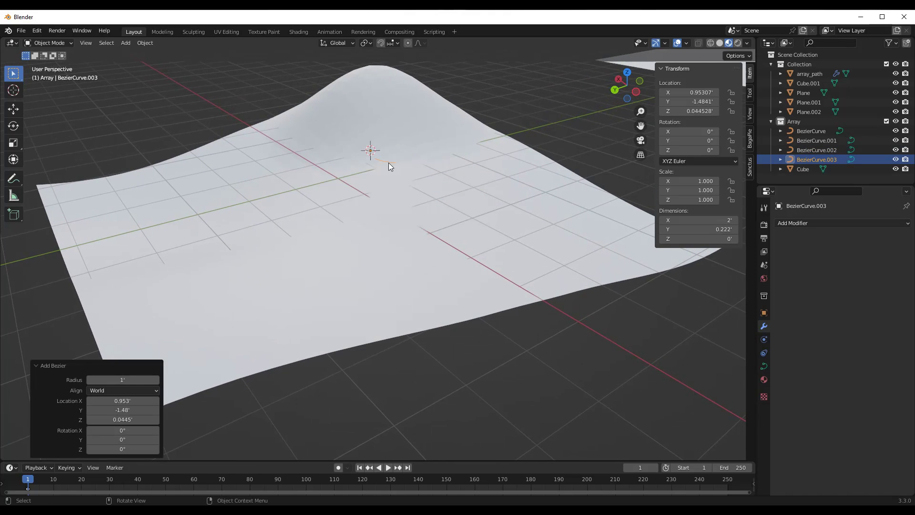
pyautogui.press('Tab')
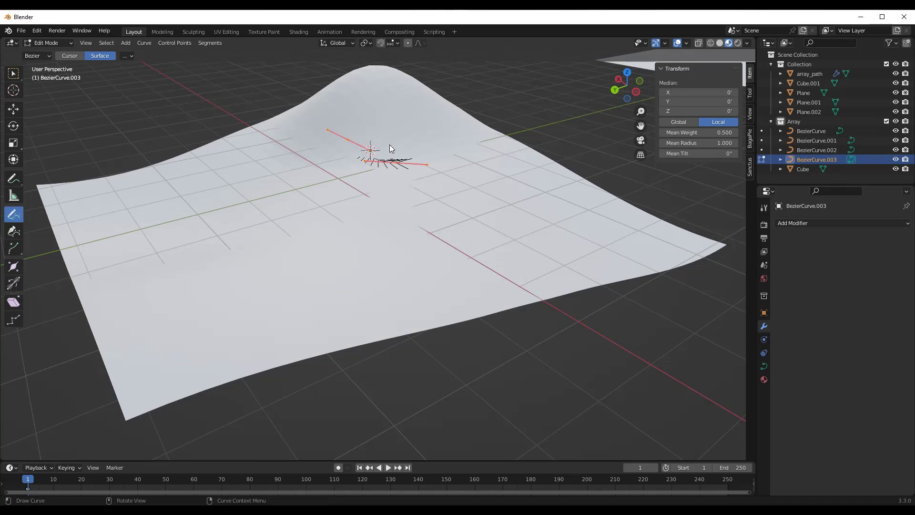
pyautogui.press('z')
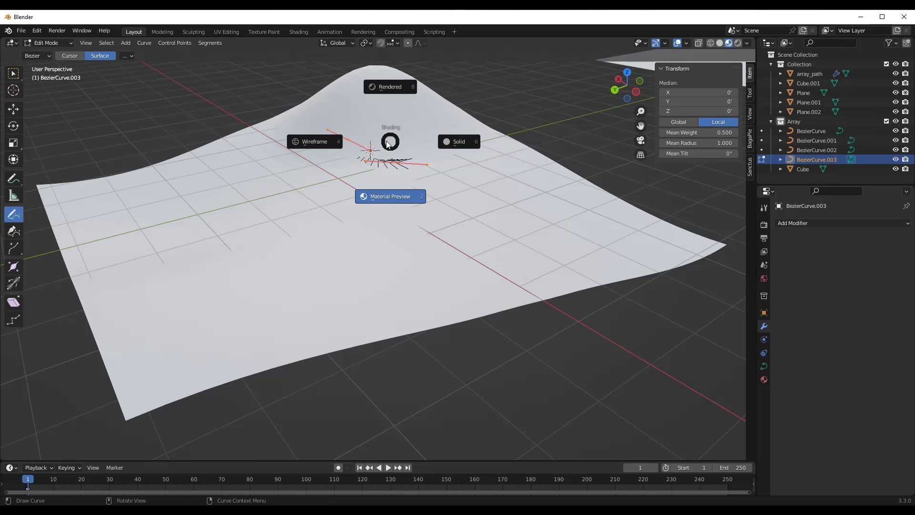
pyautogui.press('Escape')
pyautogui.press('x')
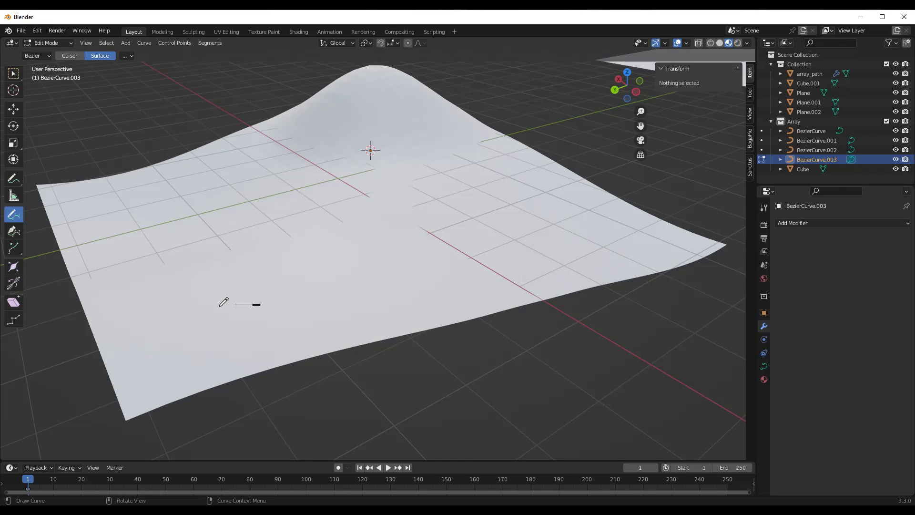
# Freehand-draw strokes across the hilly sheet and over its peak, then return to Object Mode.
pyautogui.moveTo(174, 281)
pyautogui.mouseDown()
pyautogui.moveTo(208, 255)
pyautogui.moveTo(198, 237)
pyautogui.moveTo(148, 228)
pyautogui.mouseUp()
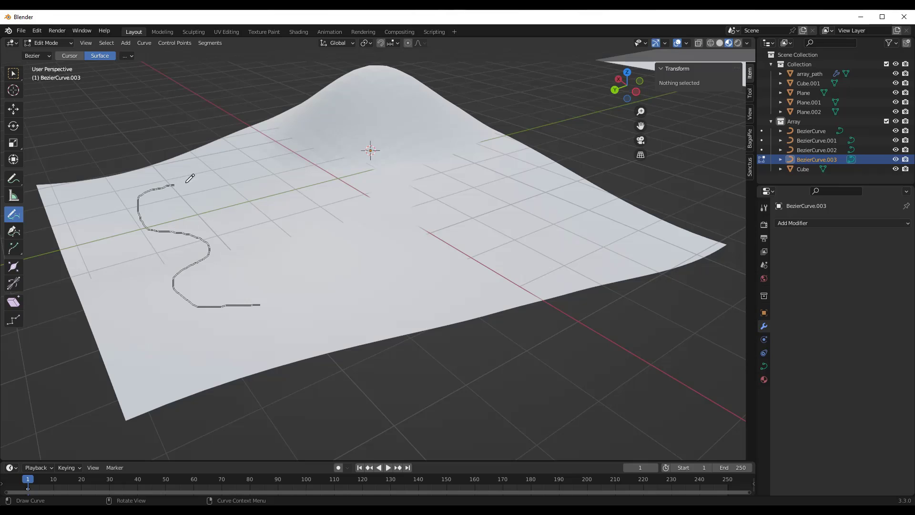
pyautogui.moveTo(190, 178)
pyautogui.mouseDown()
pyautogui.moveTo(240, 199)
pyautogui.moveTo(294, 248)
pyautogui.moveTo(368, 285)
pyautogui.moveTo(429, 258)
pyautogui.mouseUp()
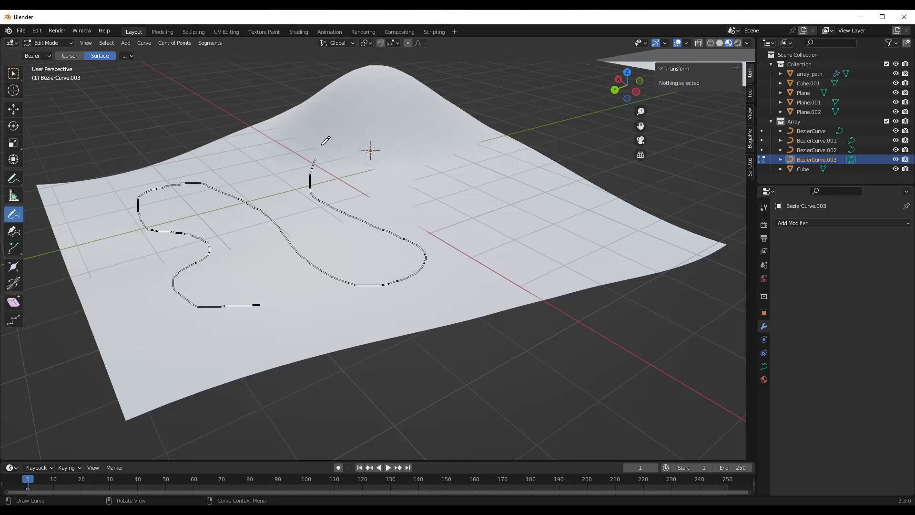
pyautogui.moveTo(417, 101)
pyautogui.mouseDown()
pyautogui.moveTo(483, 199)
pyautogui.moveTo(596, 244)
pyautogui.mouseUp()
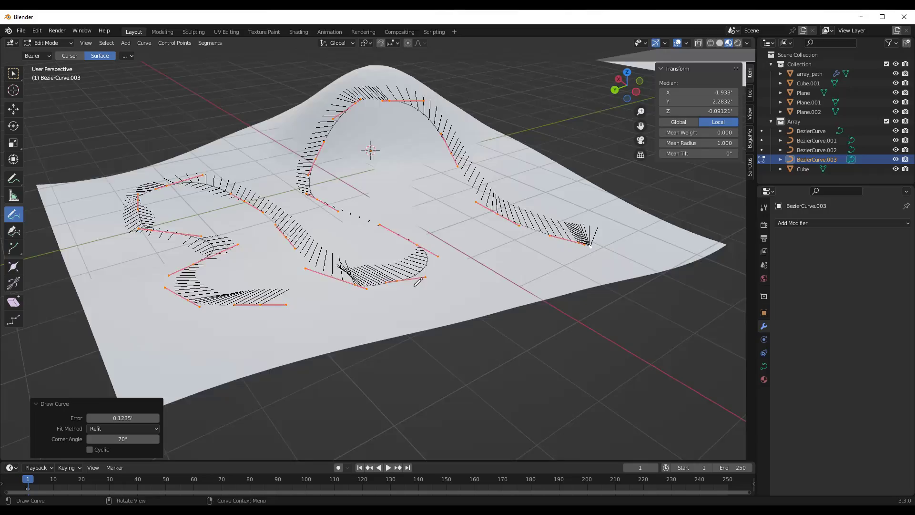
pyautogui.moveTo(484, 282)
pyautogui.mouseDown(button='middle')
pyautogui.moveTo(421, 267)
pyautogui.moveTo(351, 267)
pyautogui.moveTo(386, 265)
pyautogui.moveTo(436, 289)
pyautogui.moveTo(361, 269)
pyautogui.moveTo(410, 271)
pyautogui.moveTo(401, 280)
pyautogui.moveTo(305, 162)
pyautogui.mouseUp(button='middle')
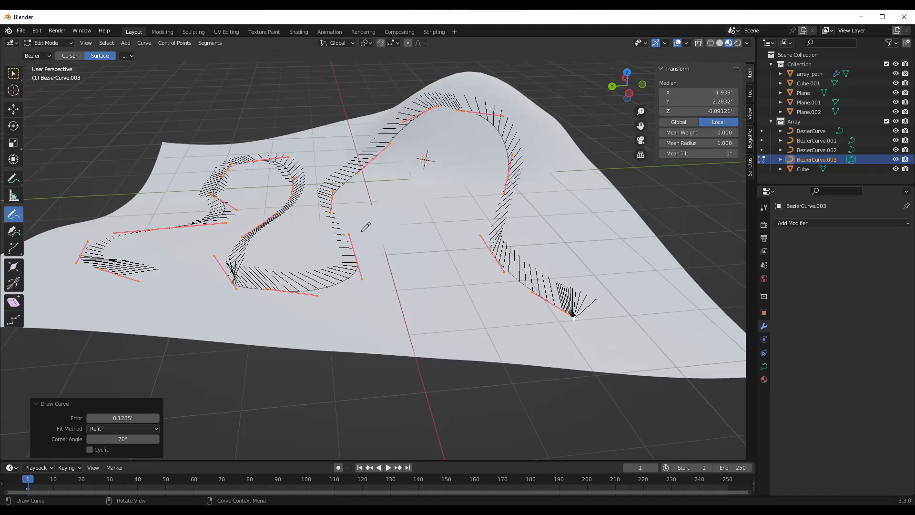
pyautogui.press('Tab')
# Frame the plane with the two cubes and place the 3D cursor near its left side.
pyautogui.scroll(-5, 165, 196)
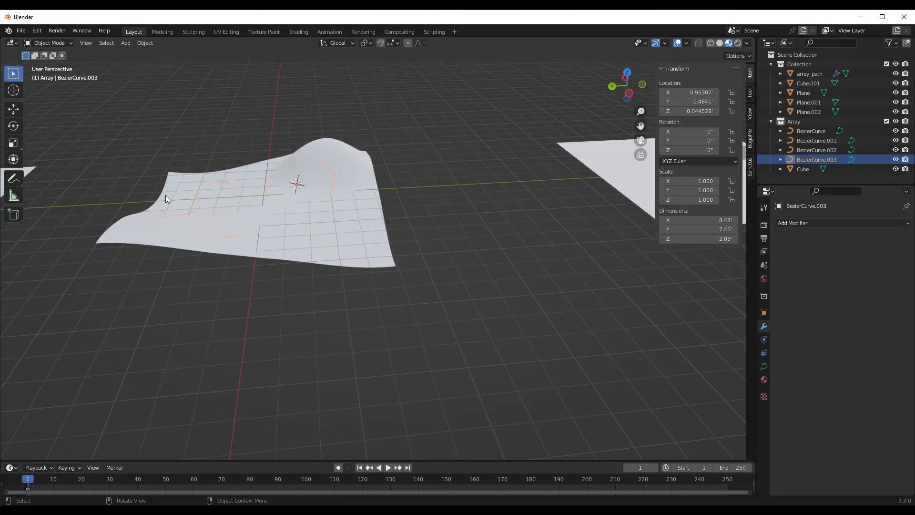
pyautogui.keyDown('shift'); pyautogui.moveTo(165, 196); pyautogui.dragTo(267, 127, button='middle'); pyautogui.keyUp('shift')
pyautogui.scroll(3, 399, 180)
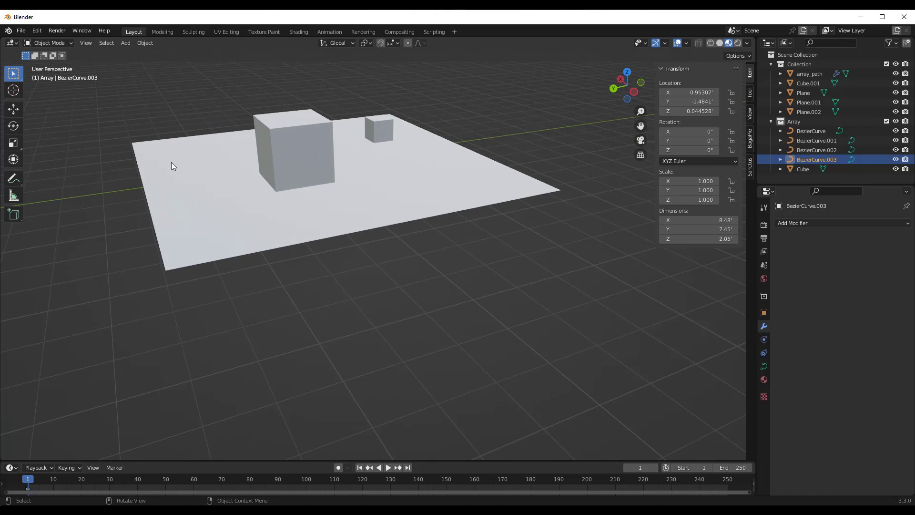
pyautogui.moveTo(172, 165)
pyautogui.keyDown('shift'); pyautogui.mouseDown(button='right')
pyautogui.moveTo(161, 167)
pyautogui.moveTo(168, 159)
pyautogui.mouseUp(button='right'); pyautogui.keyUp('shift')
# Add BezierCurve.004 at the cursor and delete its default points in Edit Mode.
pyautogui.hotkey('shift', 'a')
pyautogui.moveTo(170, 160)
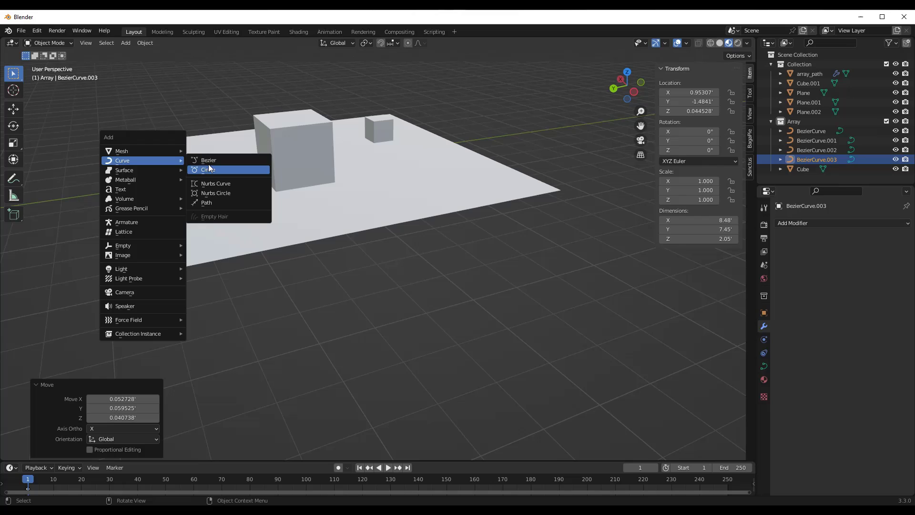
pyautogui.click(209, 162)
pyautogui.press('Tab')
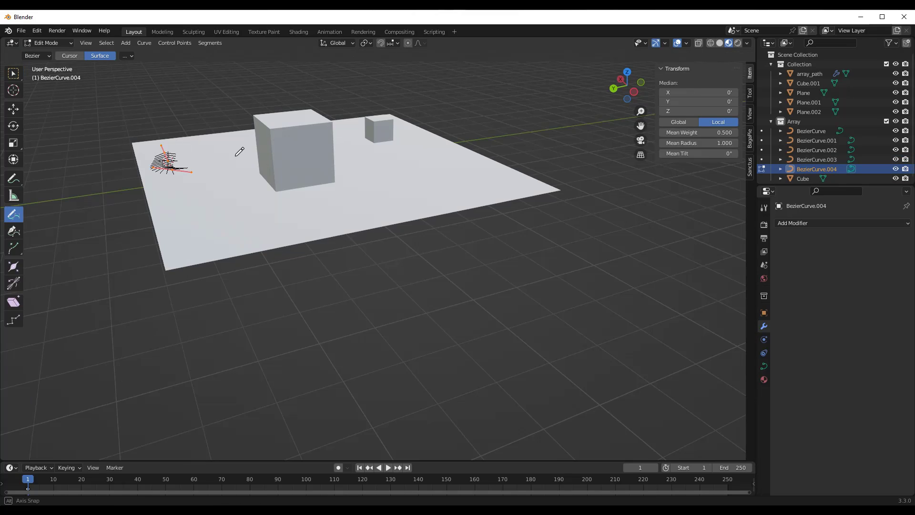
pyautogui.moveTo(240, 151); pyautogui.dragTo(238, 155, button='middle')
pyautogui.press('z')
pyautogui.press('Escape')
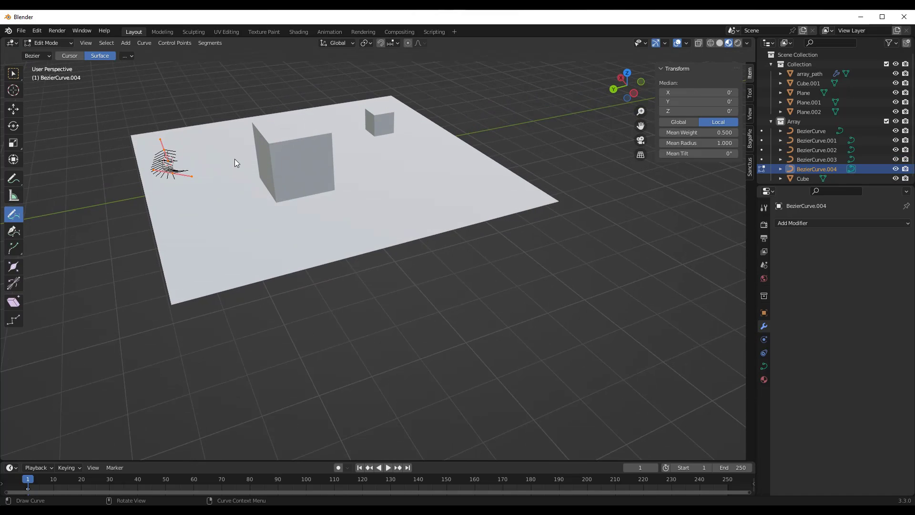
pyautogui.press('x')
pyautogui.click(215, 156)
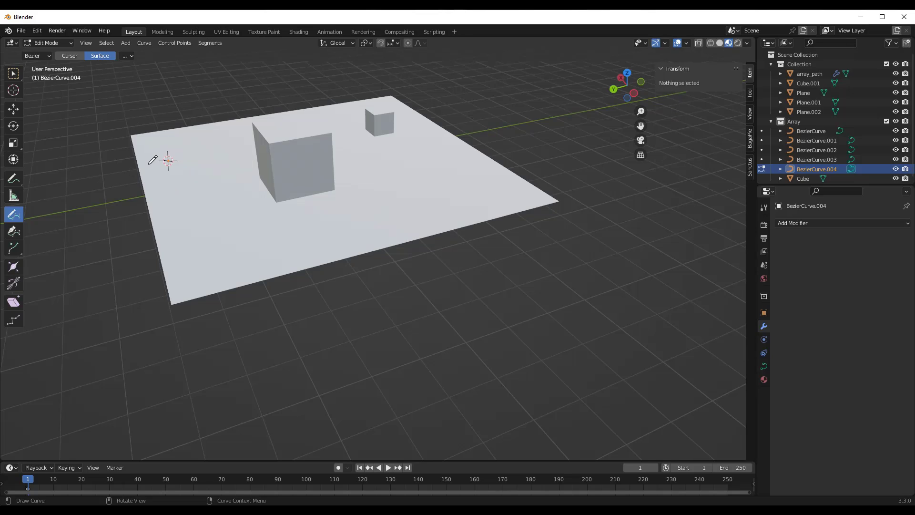
# Draw a freehand path up the big cube's side and over the small cube.
pyautogui.moveTo(258, 192); pyautogui.dragTo(267, 138)
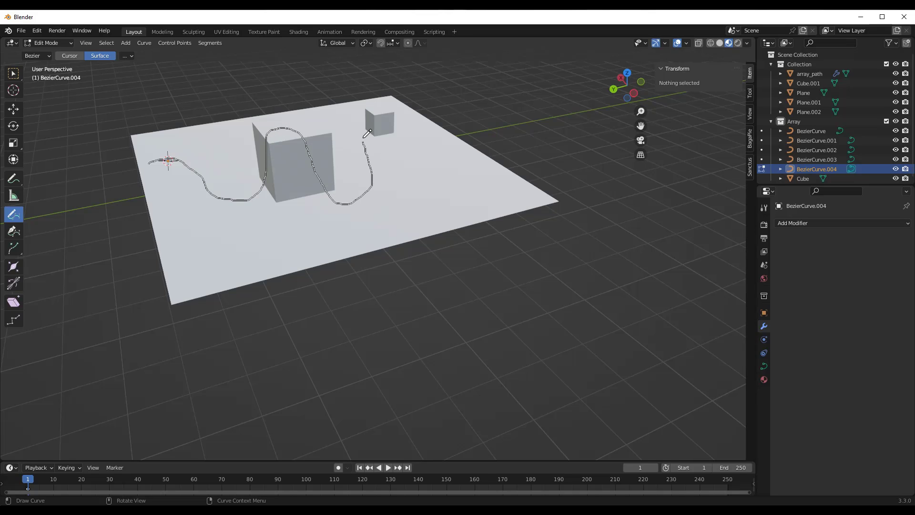
pyautogui.moveTo(370, 126); pyautogui.dragTo(382, 110)
pyautogui.moveTo(468, 162); pyautogui.dragTo(468, 163)
pyautogui.moveTo(243, 217)
pyautogui.mouseDown(button='middle')
pyautogui.moveTo(336, 223)
pyautogui.moveTo(223, 198)
pyautogui.moveTo(320, 206)
pyautogui.moveTo(234, 195)
pyautogui.moveTo(289, 185)
pyautogui.mouseUp(button='middle')
# Shift BezierCurve.004's control point at the big cube's base about 0.51 along Y, keeping its height.
pyautogui.scroll(5, 289, 185)
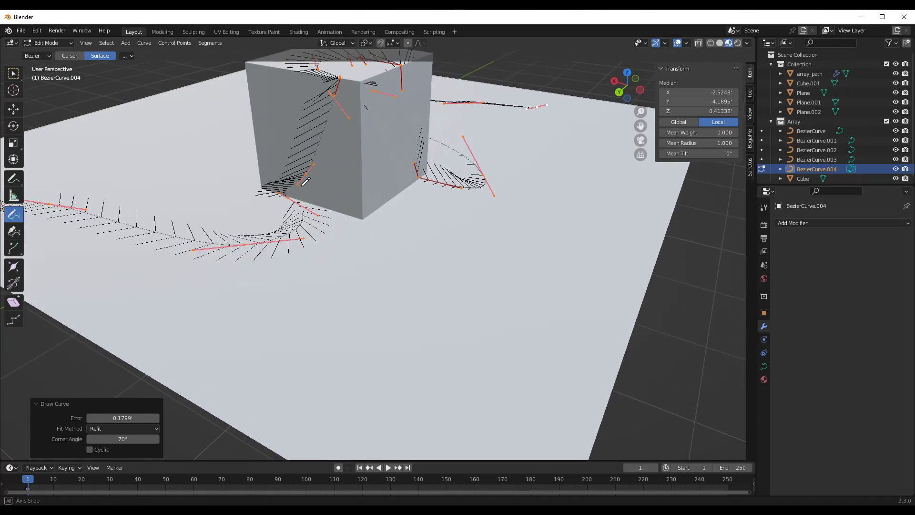
pyautogui.click(13, 73)
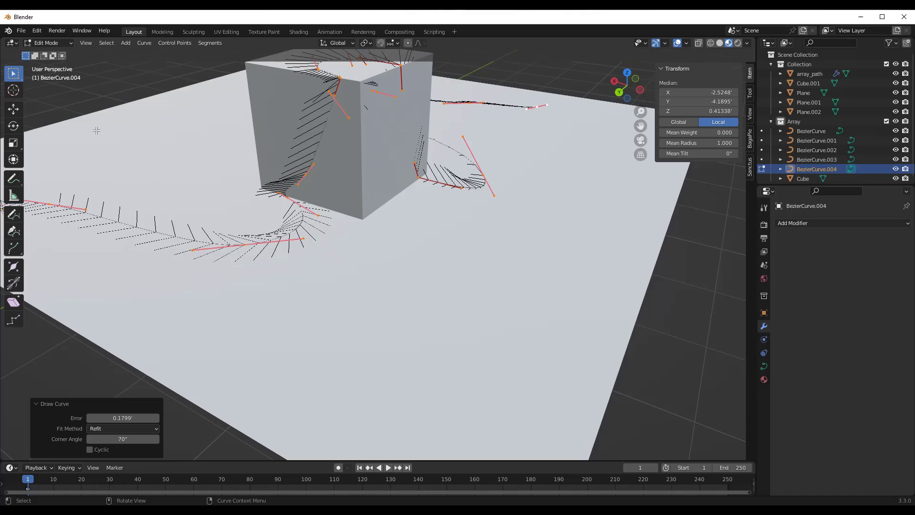
pyautogui.click(277, 194)
pyautogui.press('g')
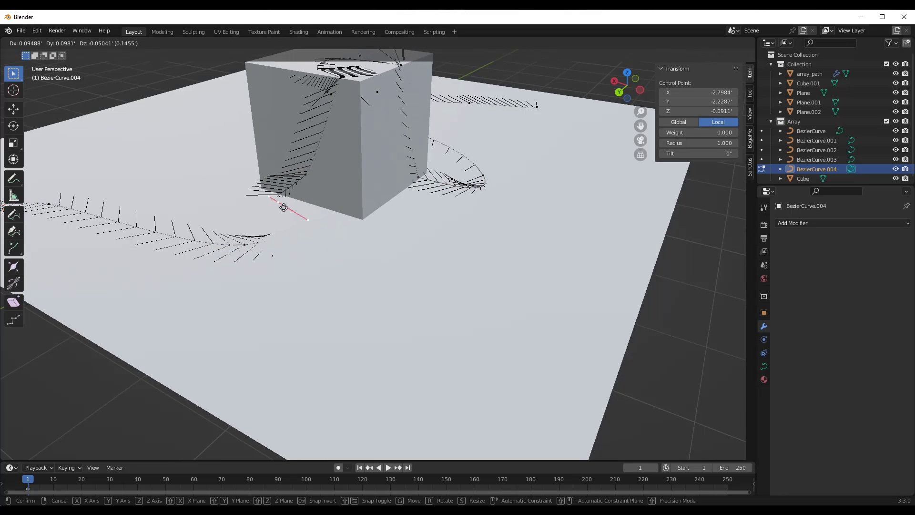
pyautogui.hotkey('shift', 'z')
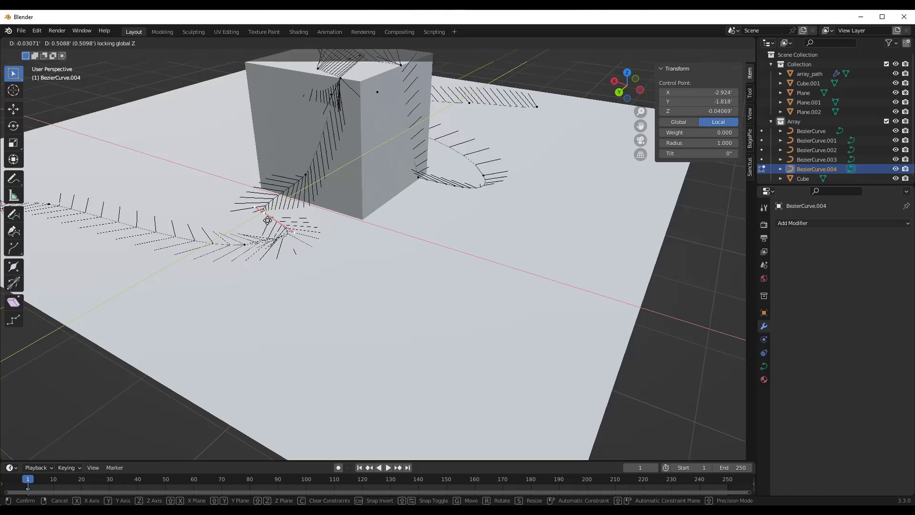
pyautogui.click(309, 225)
pyautogui.scroll(-3, 391, 217)
pyautogui.moveTo(390, 217); pyautogui.dragTo(464, 171, button='middle')
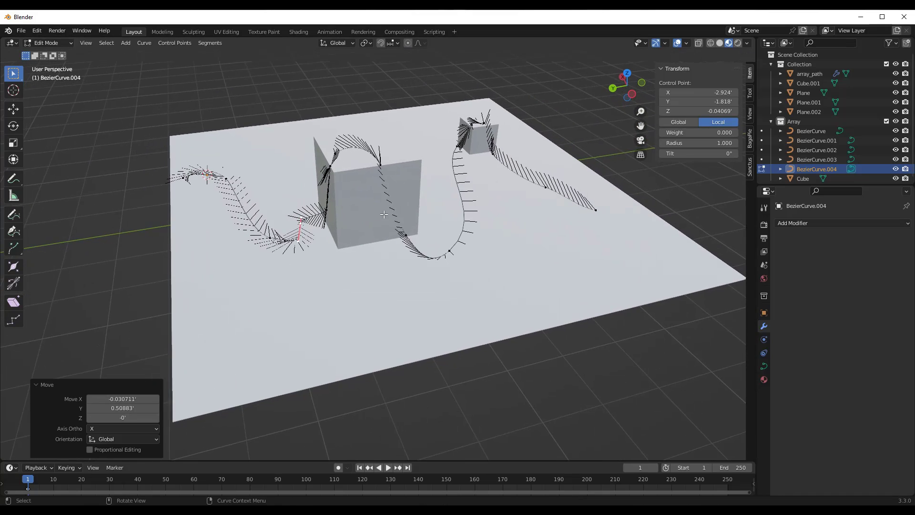
pyautogui.moveTo(456, 237); pyautogui.dragTo(401, 206, button='middle')
# Give BezierCurve.004 a round bevel depth of 0.0307 so it becomes a thin tube.
pyautogui.press('Tab')
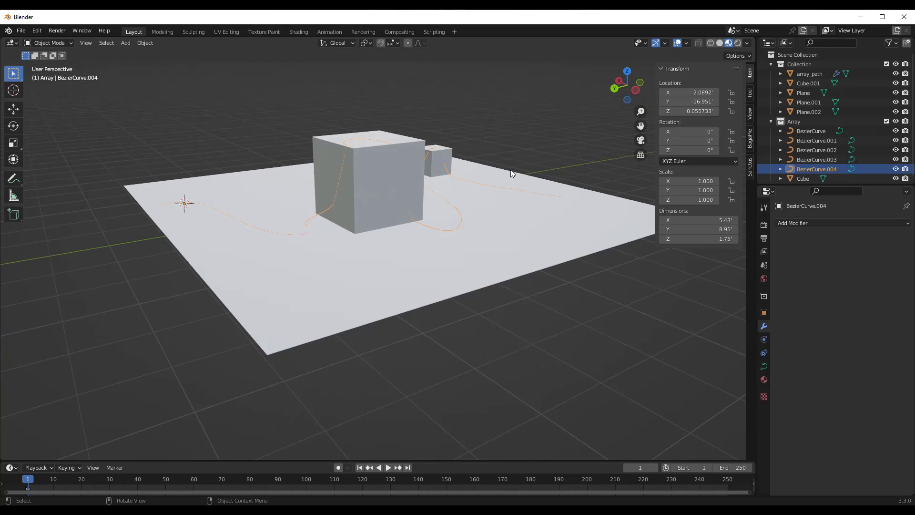
pyautogui.scroll(2, 511, 171)
pyautogui.scroll(-3, 487, 187)
pyautogui.moveTo(482, 184); pyautogui.dragTo(410, 198, button='middle')
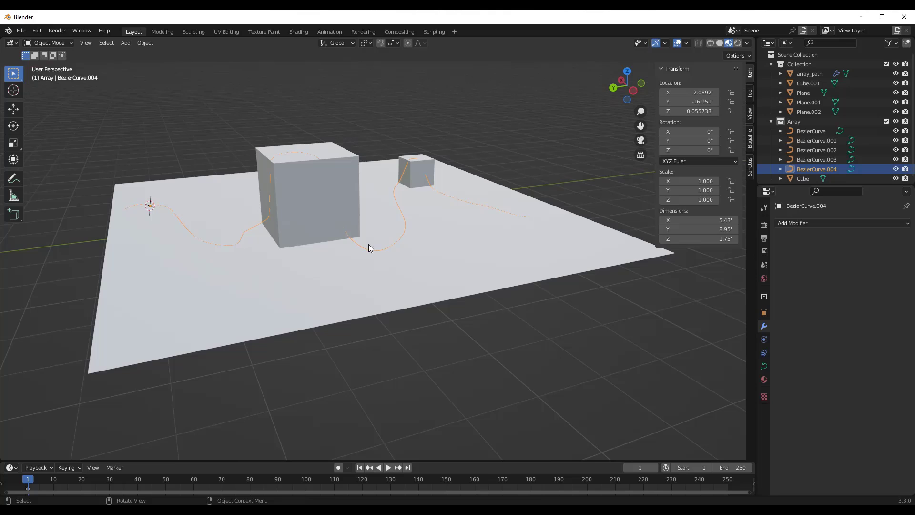
pyautogui.click(764, 365)
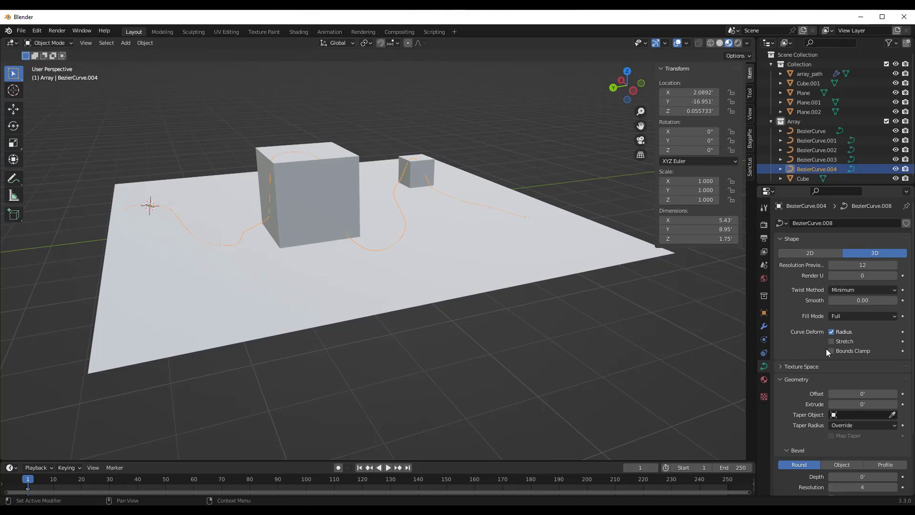
pyautogui.scroll(-4, 830, 345)
pyautogui.moveTo(863, 402); pyautogui.dragTo(871, 401)
pyautogui.moveTo(460, 218); pyautogui.dragTo(384, 207, button='middle')
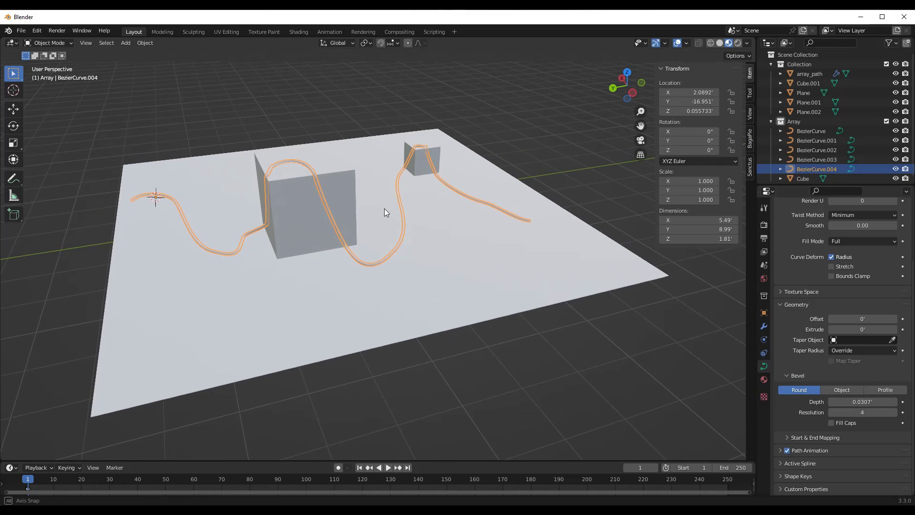
pyautogui.scroll(-3, 215, 220)
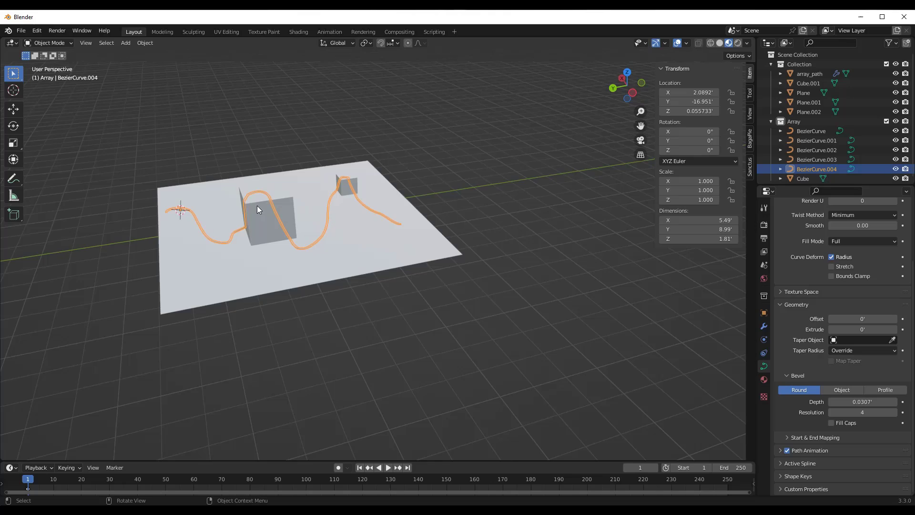
pyautogui.scroll(2, 318, 199)
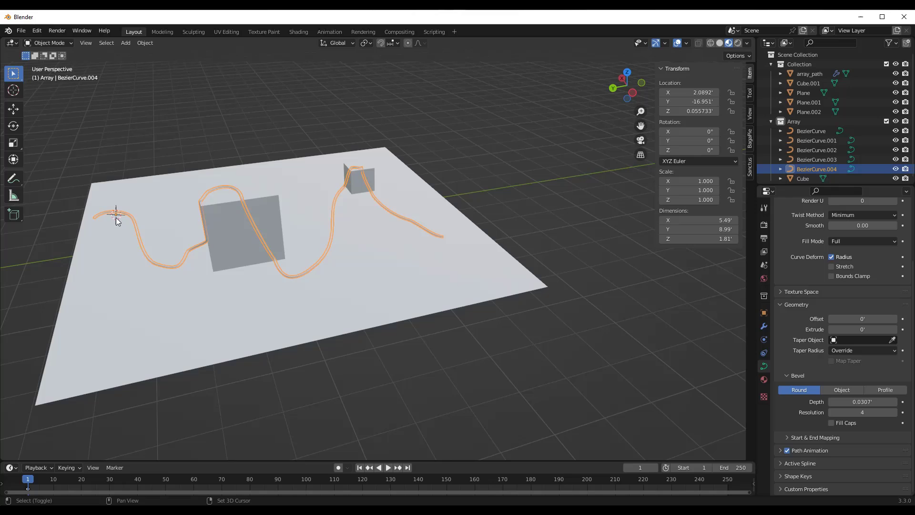
# Add a new Bezier curve and delete its default control points.
pyautogui.hotkey('shift', 'a')
pyautogui.moveTo(116, 216)
pyautogui.click(154, 216)
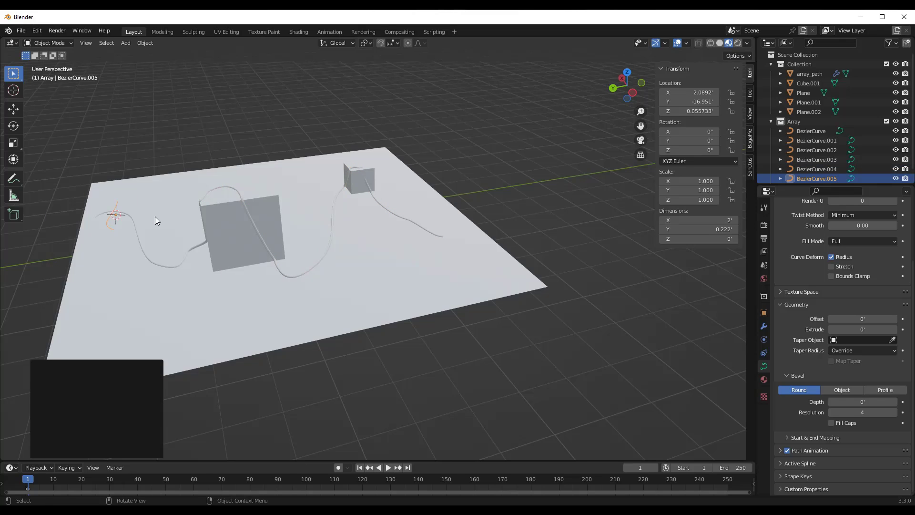
pyautogui.press('Tab')
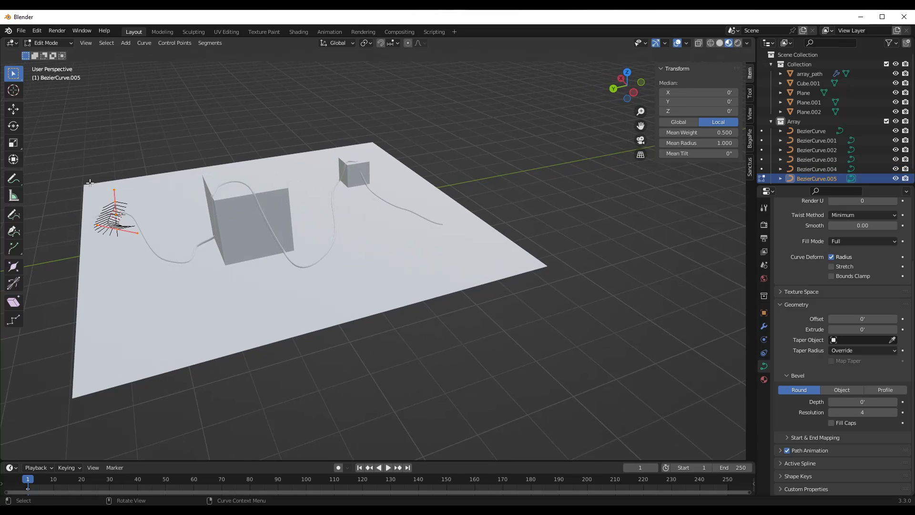
pyautogui.press('x')
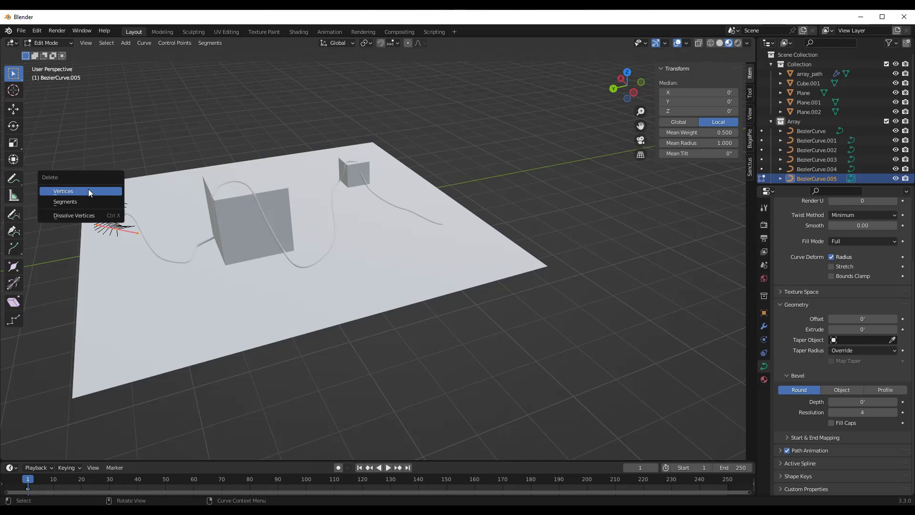
pyautogui.click(89, 192)
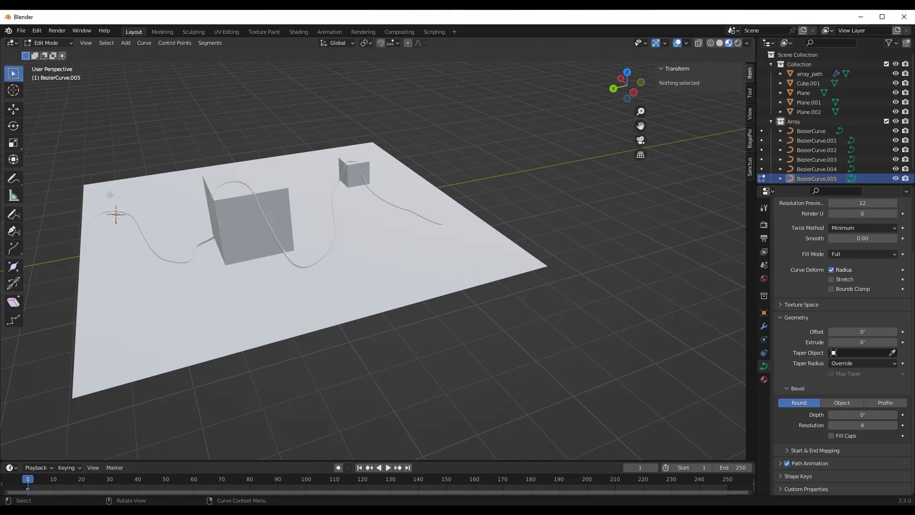
# Draw a freehand stroke on the plane's surface from the left edge, looping to the small cube.
pyautogui.click(14, 219)
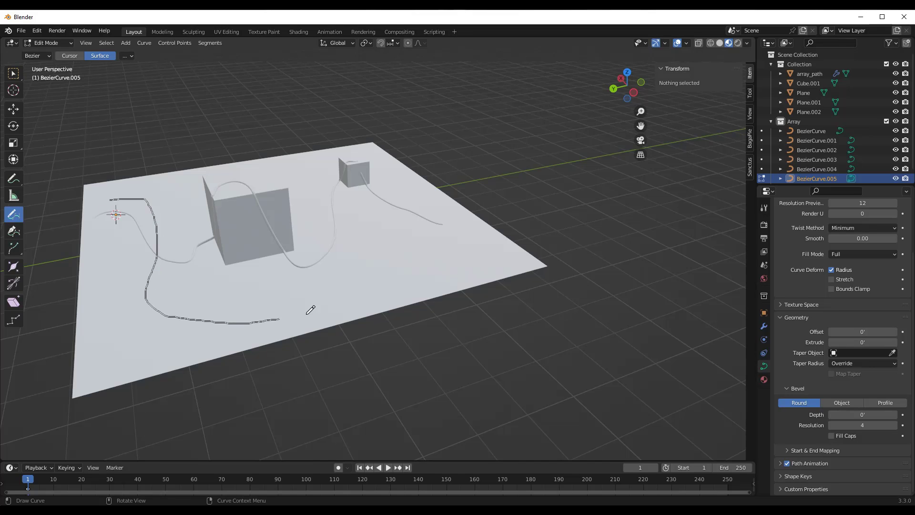
pyautogui.moveTo(310, 310)
pyautogui.mouseDown()
pyautogui.moveTo(423, 263)
pyautogui.moveTo(404, 229)
pyautogui.mouseUp()
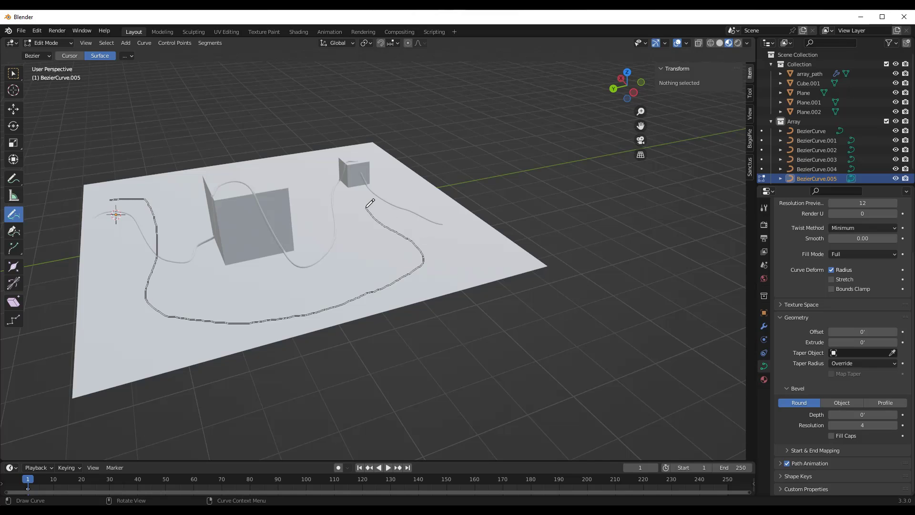
pyautogui.moveTo(370, 203); pyautogui.dragTo(370, 203)
pyautogui.moveTo(305, 286); pyautogui.dragTo(242, 278, button='middle')
pyautogui.press('Tab')
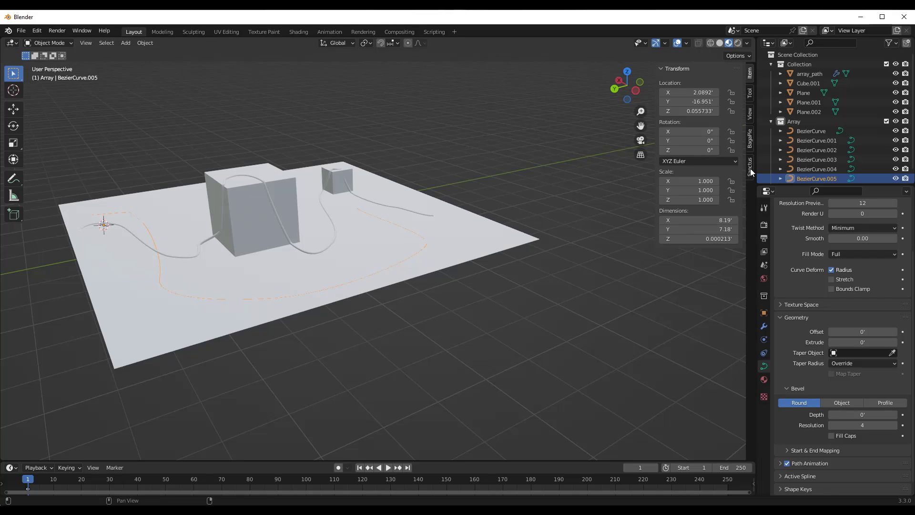
# Add a cube near the plane's right edge, scaled to 0.407 and raised to sit on the plane.
pyautogui.keyDown('shift'); pyautogui.moveTo(421, 231); pyautogui.dragTo(484, 229, button='right'); pyautogui.keyUp('shift')
pyautogui.hotkey('shift', 'a')
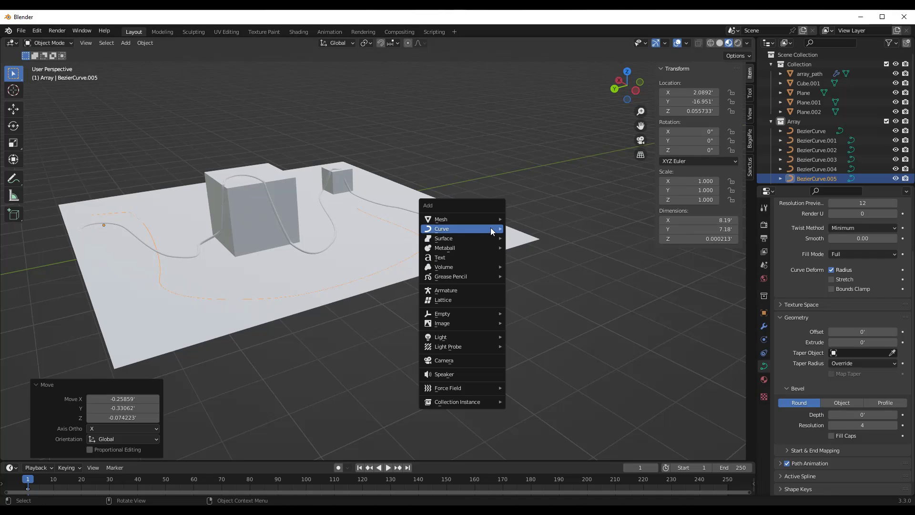
pyautogui.moveTo(482, 219)
pyautogui.click(519, 229)
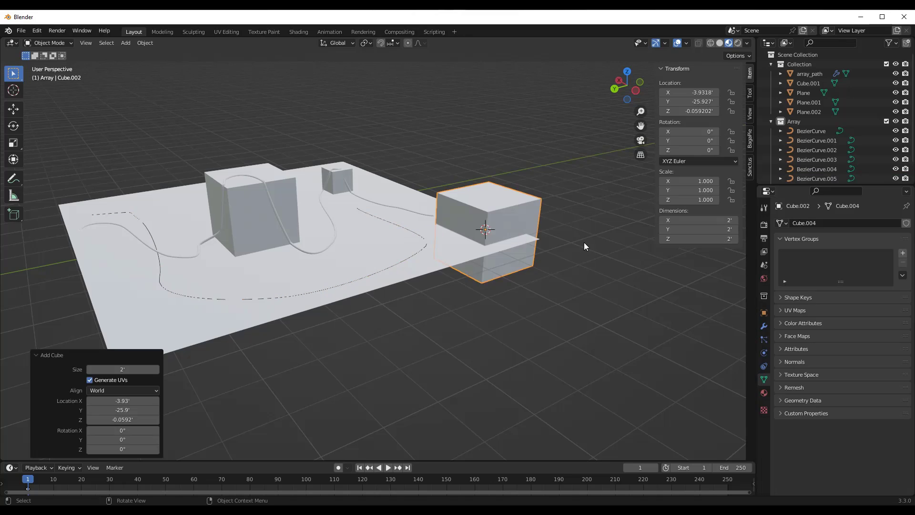
pyautogui.press('s')
pyautogui.click(525, 234)
pyautogui.press('g')
pyautogui.press('z')
pyautogui.click(522, 223)
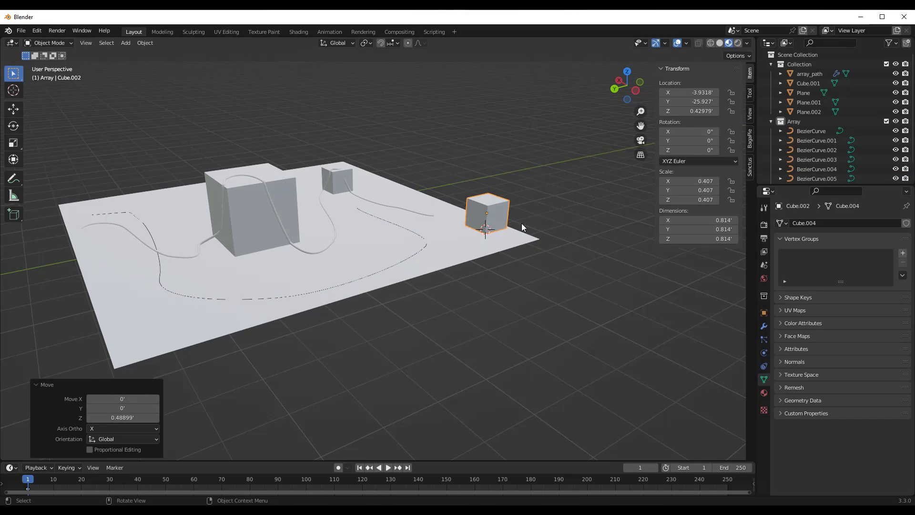
pyautogui.moveTo(523, 228); pyautogui.dragTo(537, 218, button='middle')
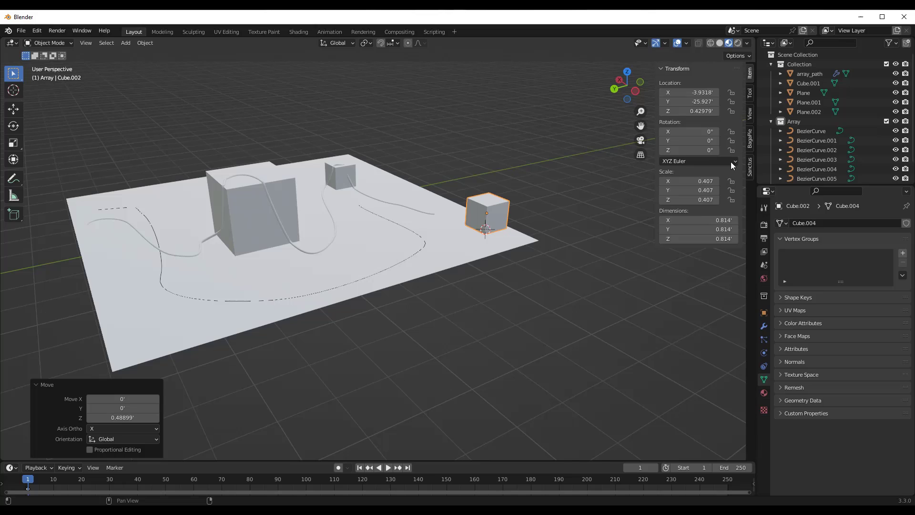
# Apply the Sanctus Library path-array asset to the cube, using the asset already in the file.
pyautogui.click(750, 167)
pyautogui.click(698, 197)
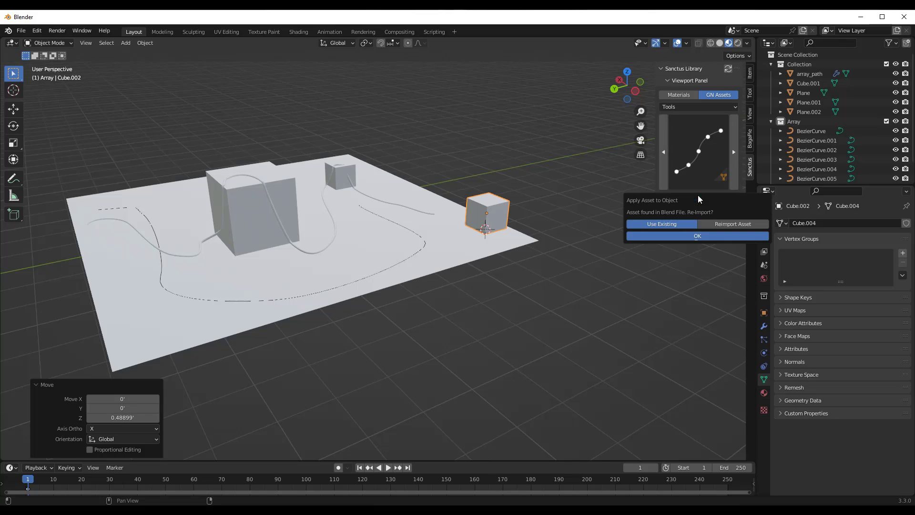
pyautogui.click(684, 236)
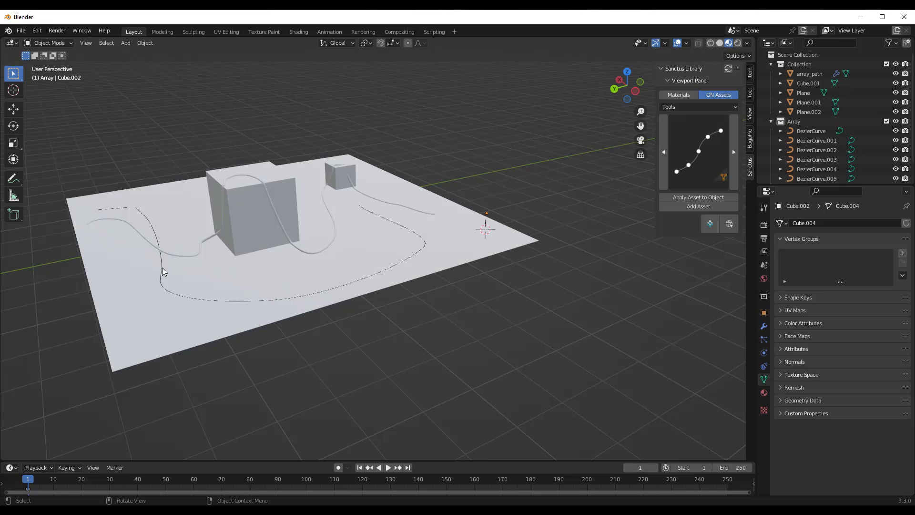
# Set the array_path modifier's Path to follow to BezierCurve.005 and its Count to 13.
pyautogui.scroll(-2, 814, 119)
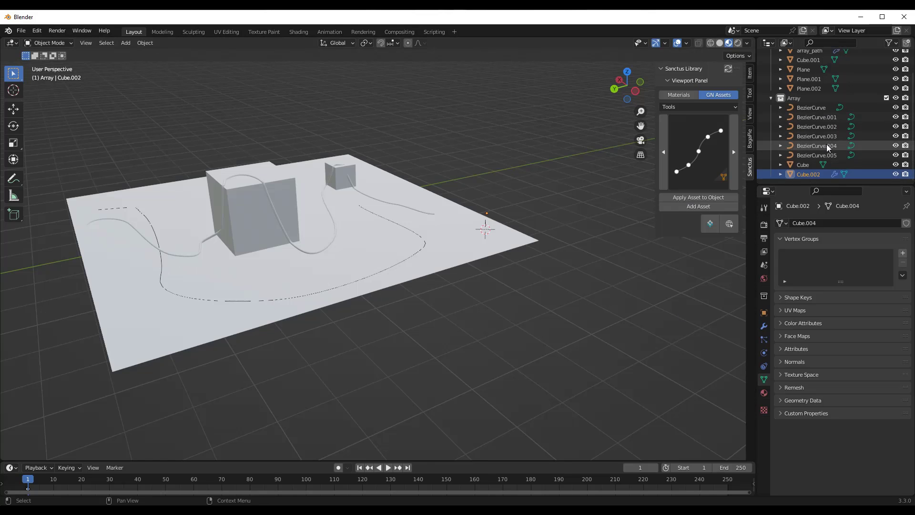
pyautogui.click(765, 327)
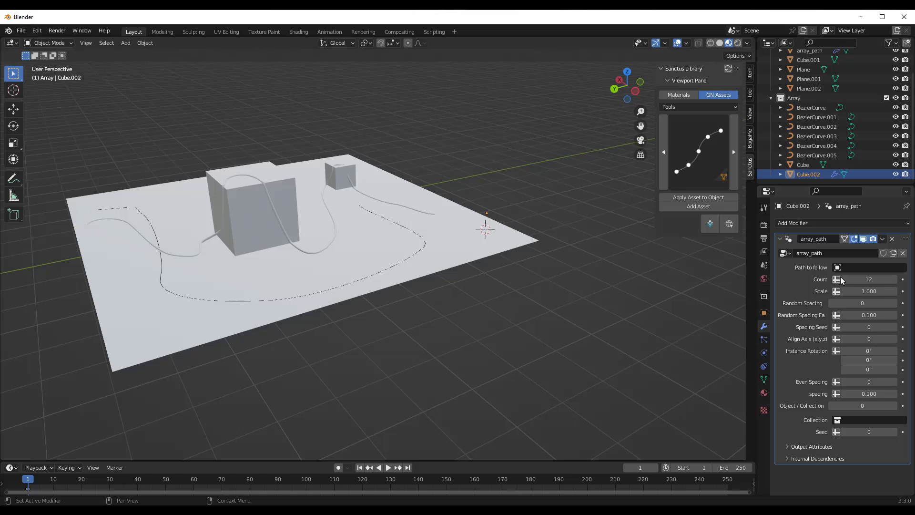
pyautogui.click(857, 269)
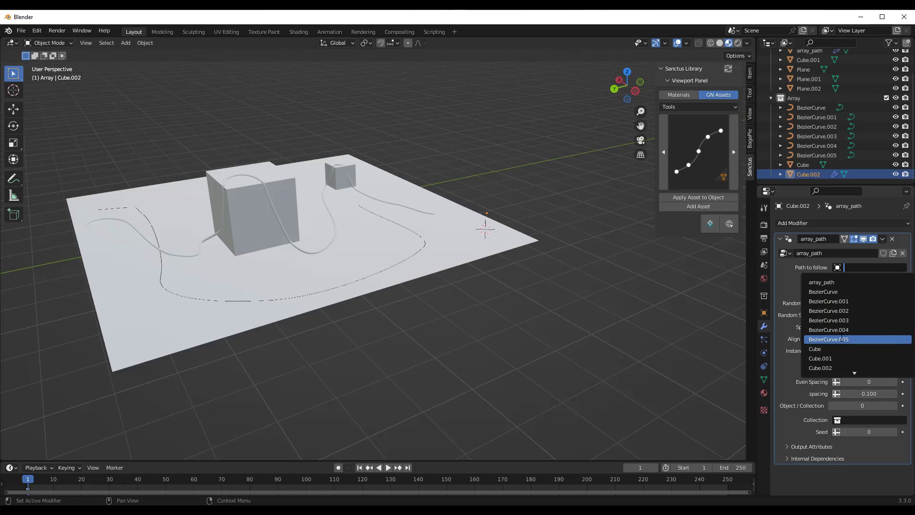
pyautogui.click(842, 340)
pyautogui.scroll(-3, 401, 248)
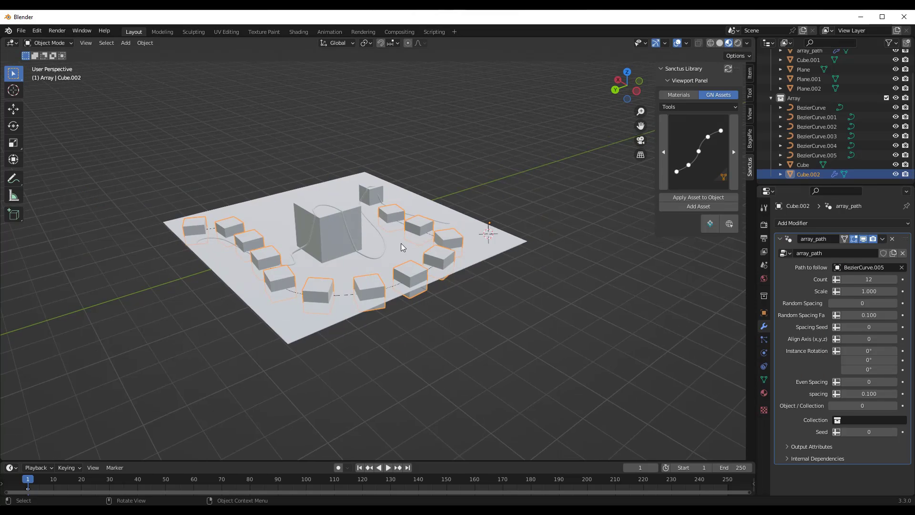
pyautogui.scroll(5, 267, 272)
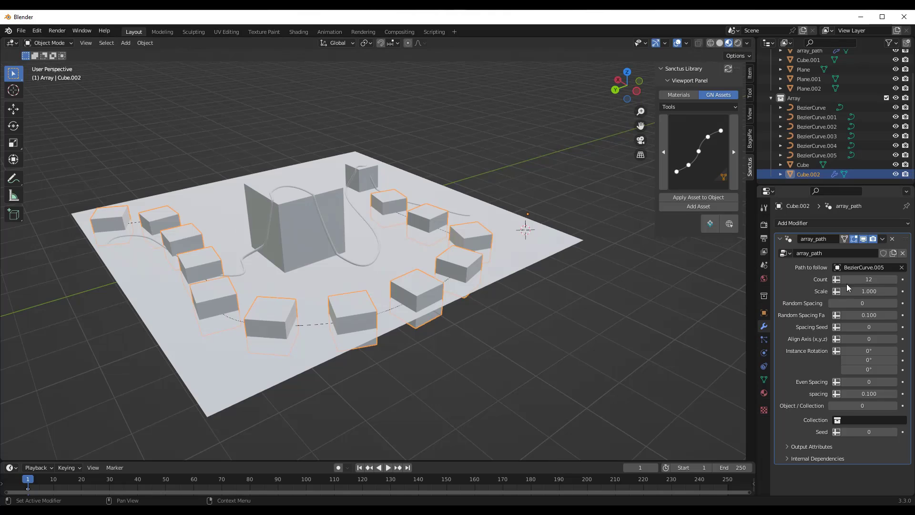
pyautogui.moveTo(869, 279)
pyautogui.mouseDown()
pyautogui.moveTo(849, 279)
pyautogui.moveTo(873, 279)
pyautogui.mouseUp()
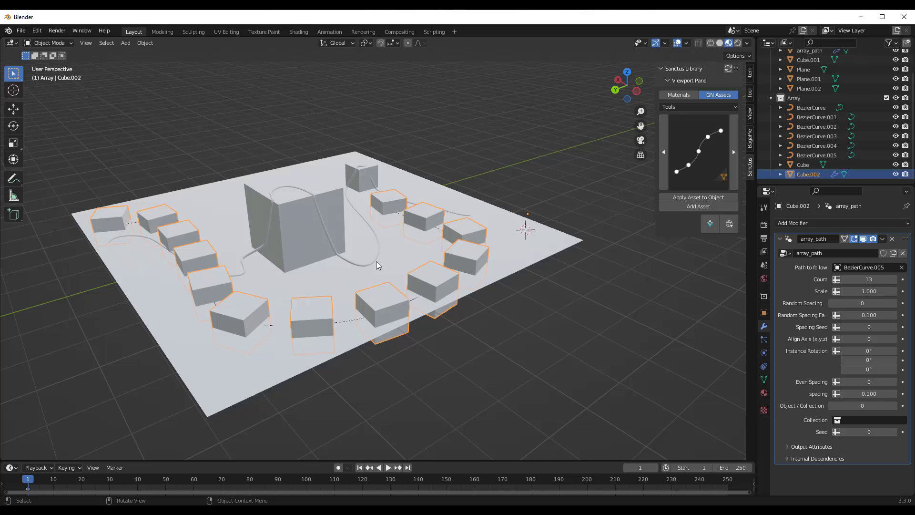
pyautogui.moveTo(376, 261); pyautogui.dragTo(359, 268, button='middle')
pyautogui.scroll(3, 291, 251)
pyautogui.scroll(-3, 291, 251)
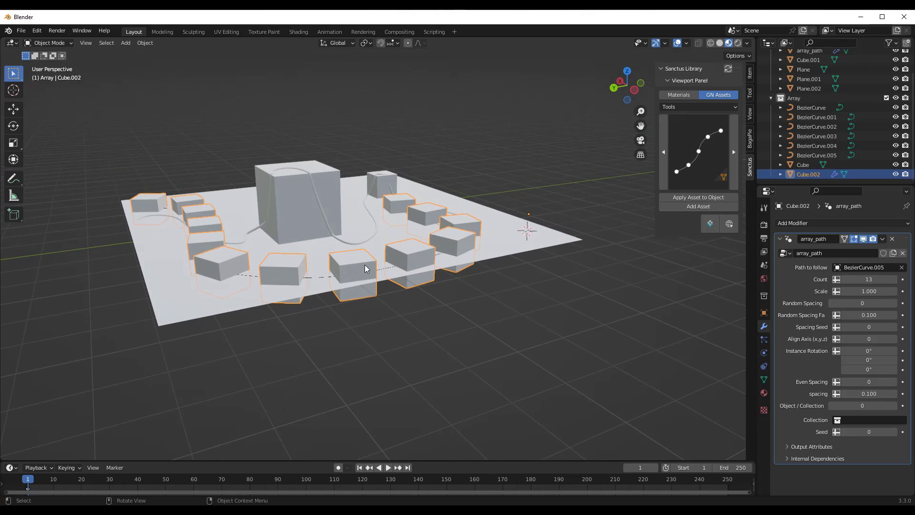
pyautogui.scroll(1, 362, 261)
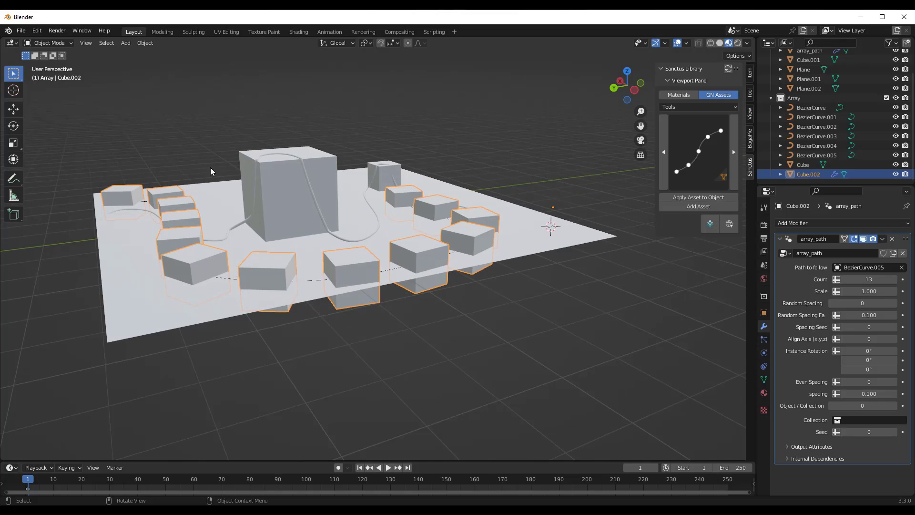